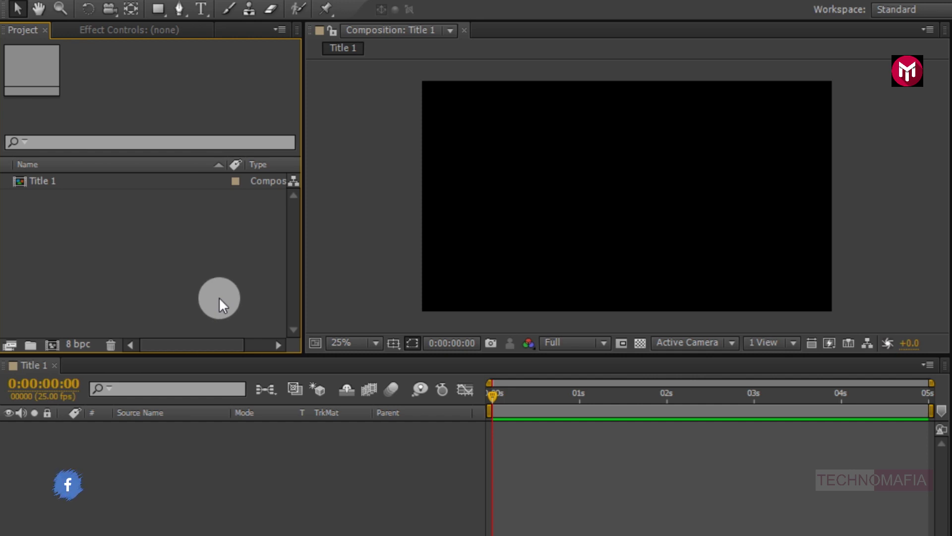
Create a TECHNOMAFIA text layer and centre it horizontally and vertically in Title 1
{"action": "left_click", "coordinate": [200, 9]}
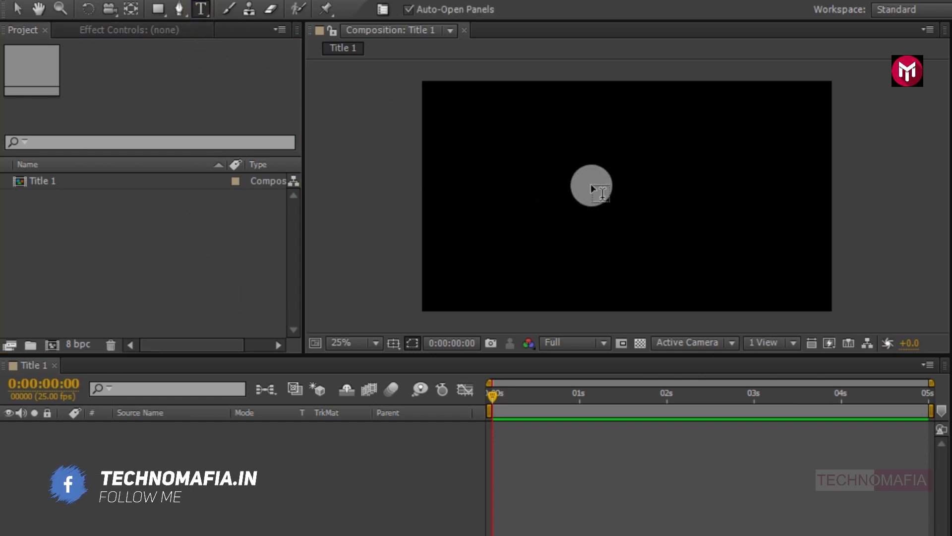
{"action": "left_click", "coordinate": [607, 190]}
{"action": "type", "text": "T"}
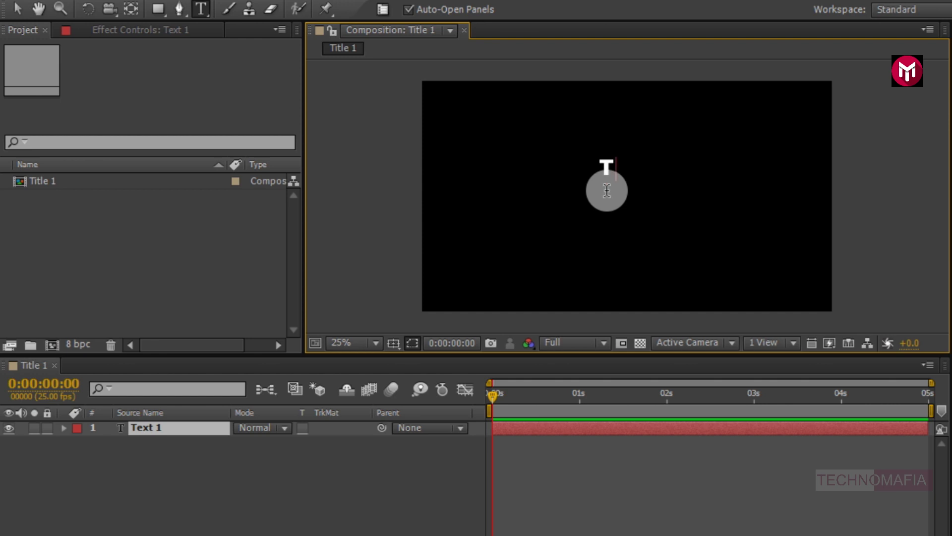
{"action": "type", "text": "ECHNOMA"}
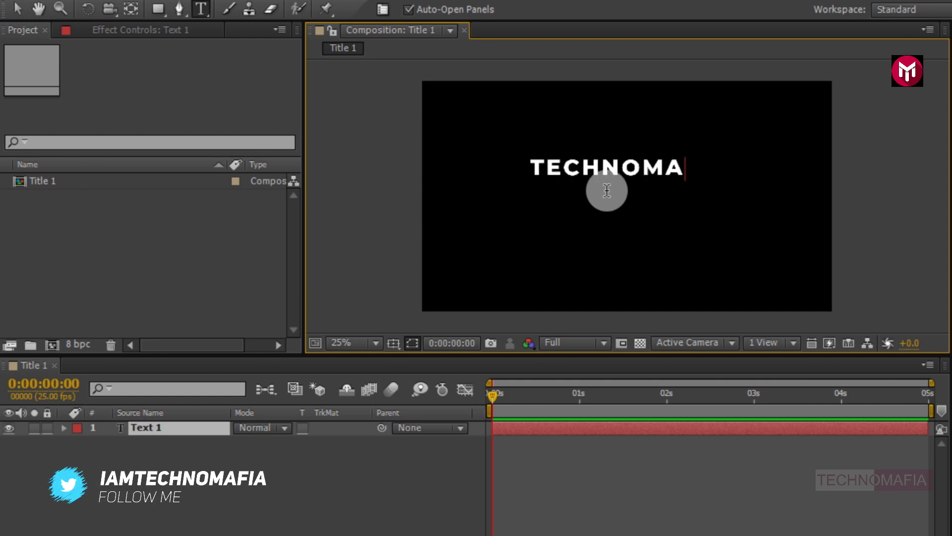
{"action": "type", "text": "FIA"}
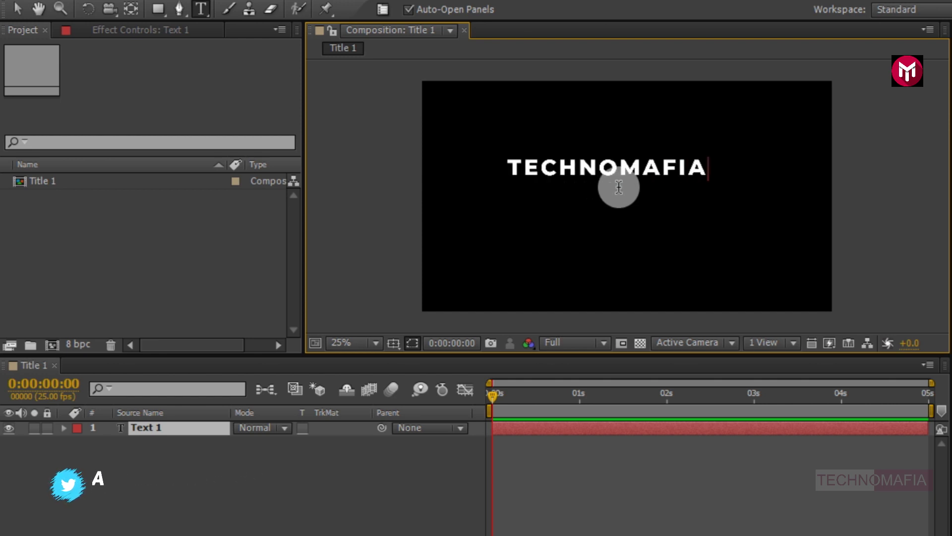
{"action": "key", "text": "KP_Enter"}
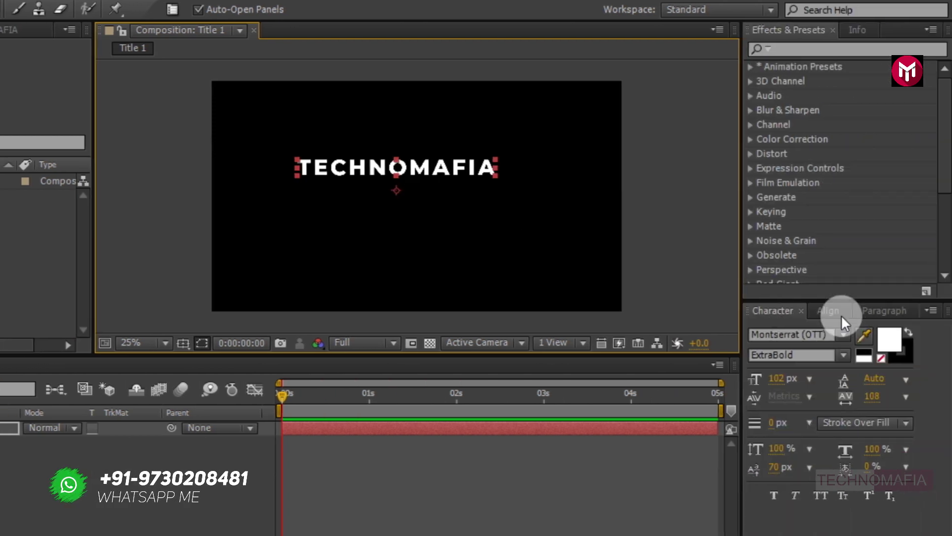
{"action": "left_click", "coordinate": [818, 313]}
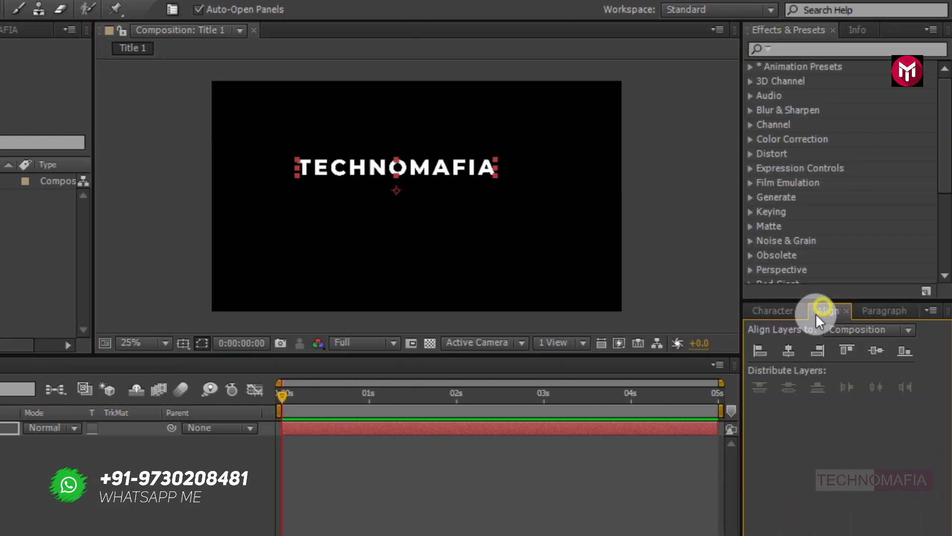
{"action": "left_click", "coordinate": [785, 348]}
{"action": "left_click", "coordinate": [868, 348]}
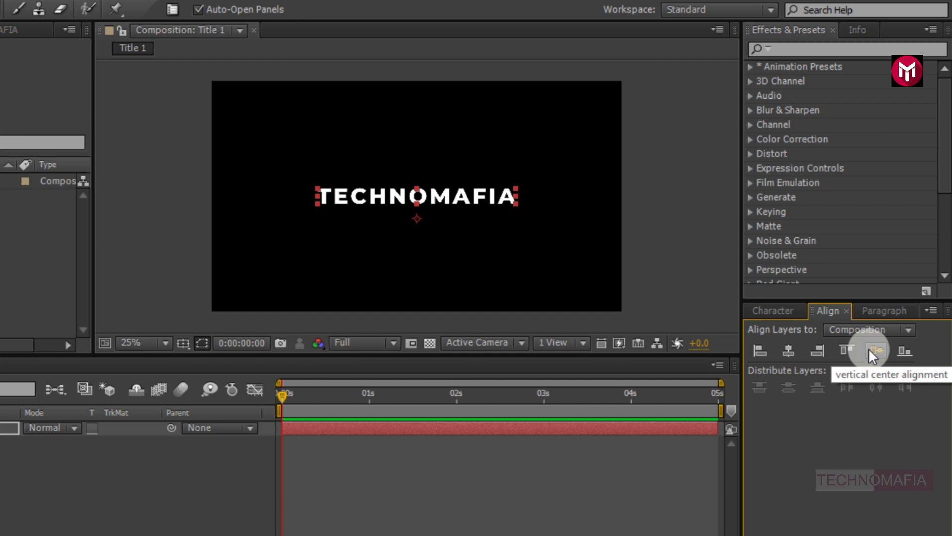
{"action": "scroll", "coordinate": [491, 244], "scroll_direction": "up", "scroll_amount": 2}
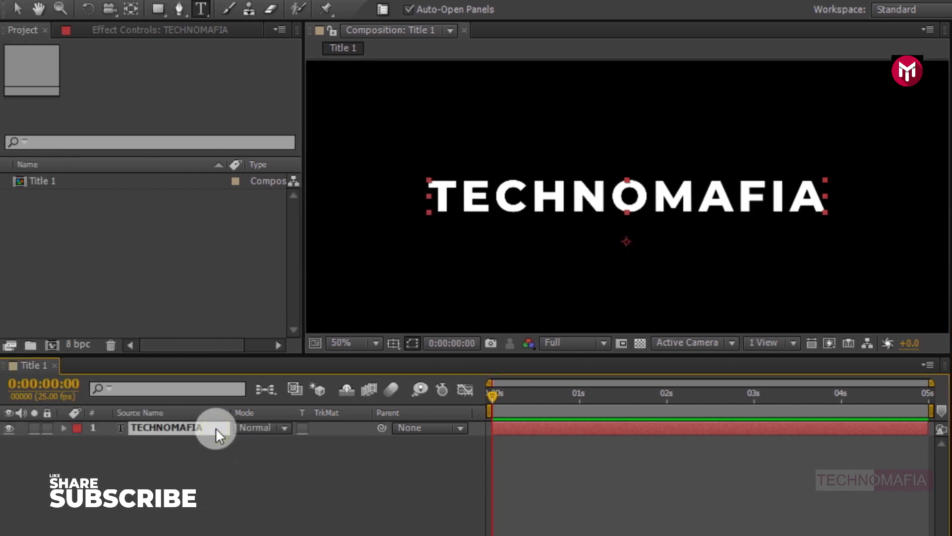
Add a Tracking animator to the TECHNOMAFIA layer and expand Range Selector 1
{"action": "left_click", "coordinate": [63, 428]}
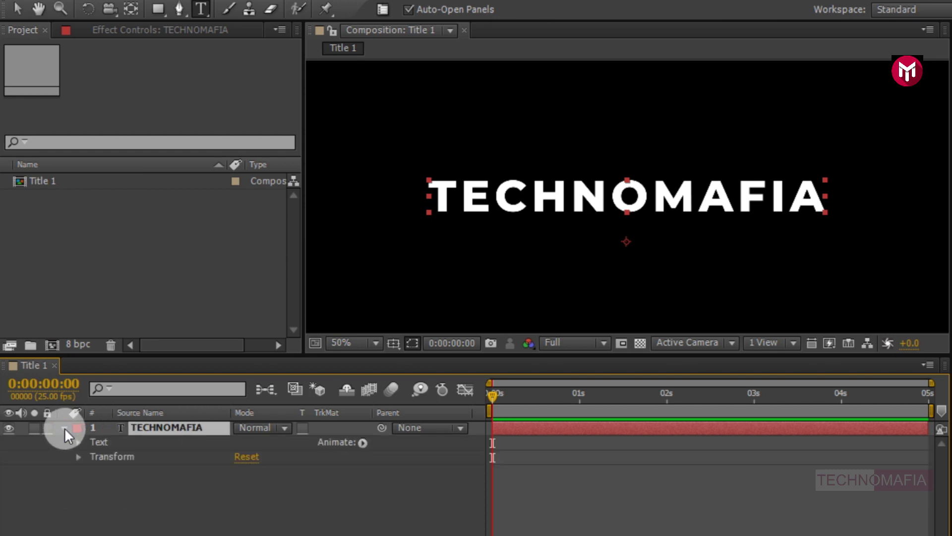
{"action": "left_click", "coordinate": [362, 444]}
{"action": "left_click", "coordinate": [398, 321]}
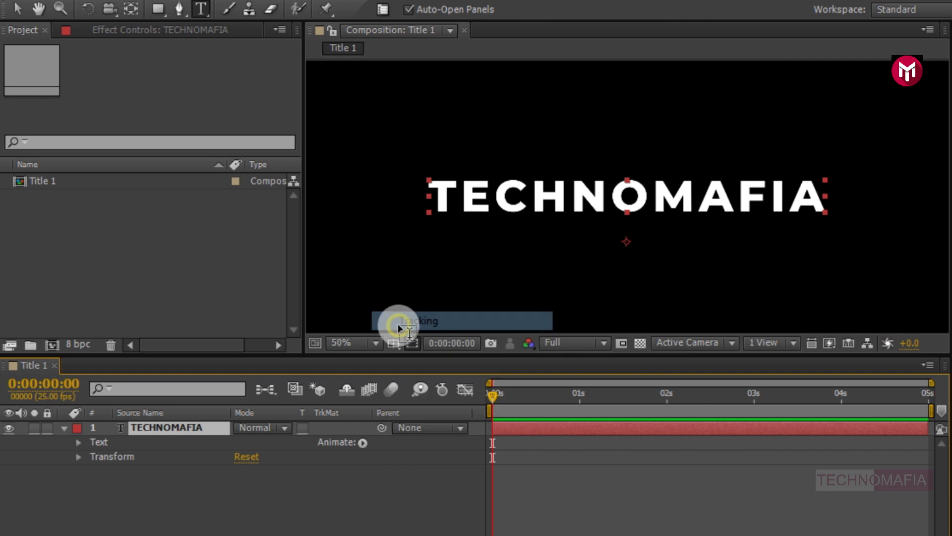
{"action": "left_click", "coordinate": [103, 524]}
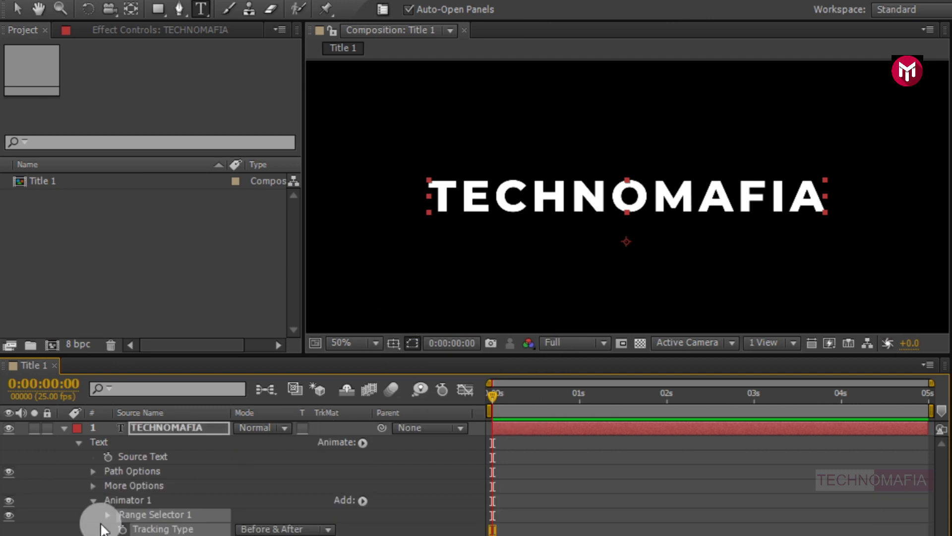
{"action": "left_click", "coordinate": [107, 516]}
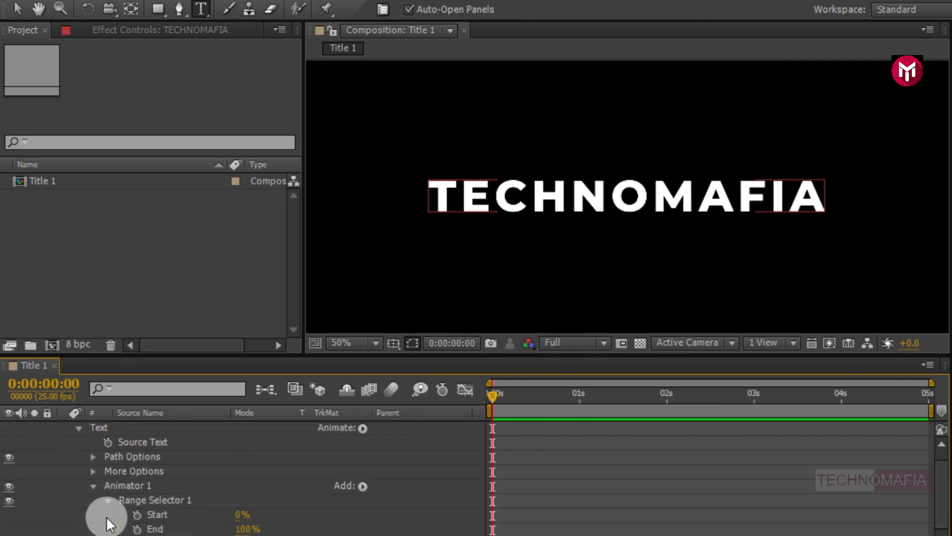
{"action": "scroll", "coordinate": [106, 524], "scroll_direction": "down", "scroll_amount": 3}
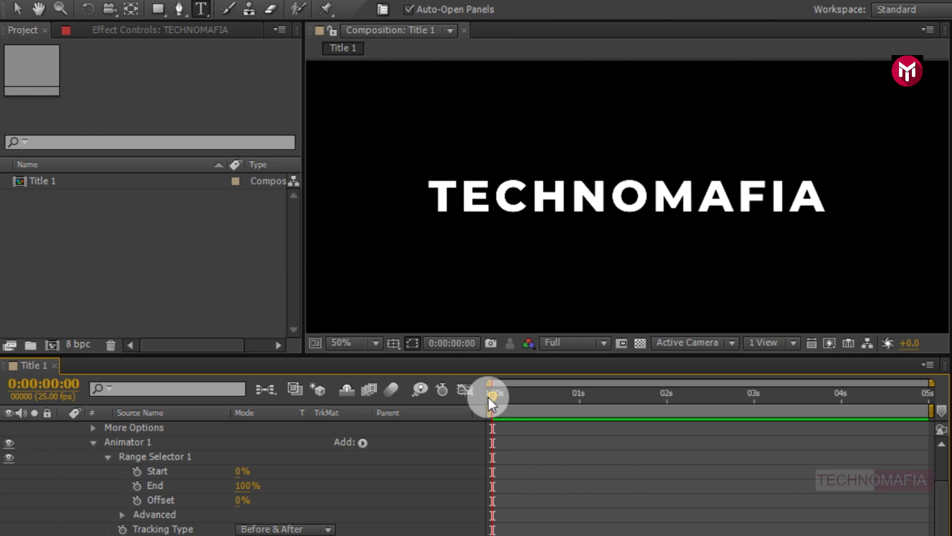
Keyframe the range selector Offset from -100% at 0s to 100% at 2s
{"action": "left_click", "coordinate": [138, 500]}
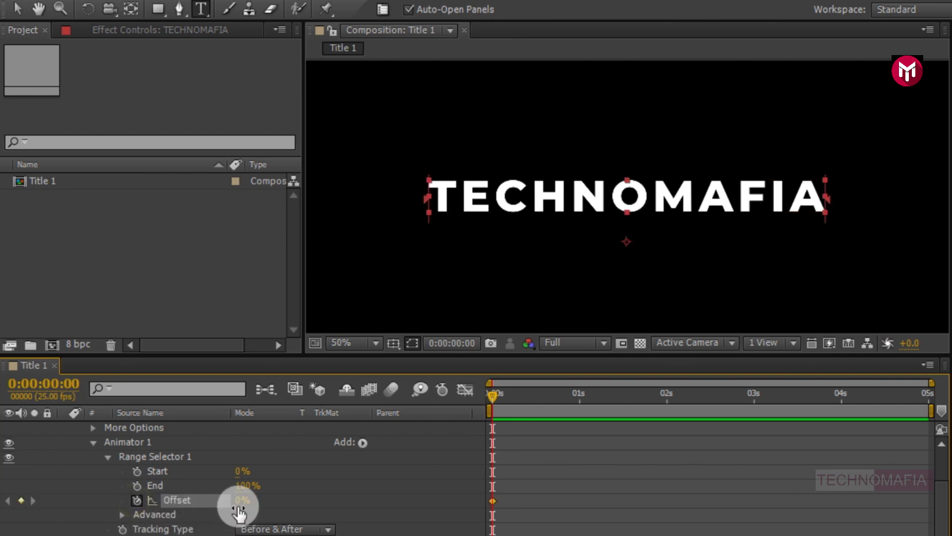
{"action": "left_click_drag", "start_coordinate": [238, 510], "coordinate": [92, 503]}
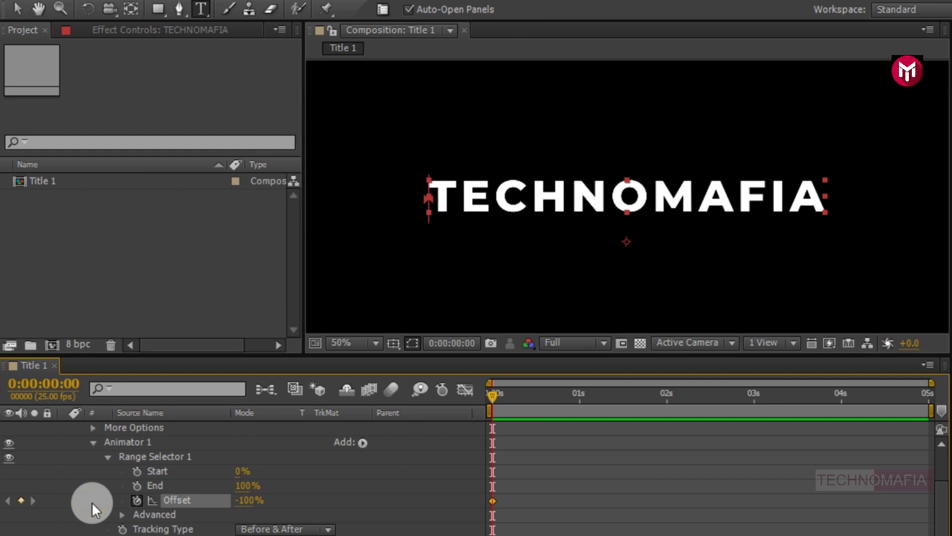
{"action": "left_click", "coordinate": [666, 394]}
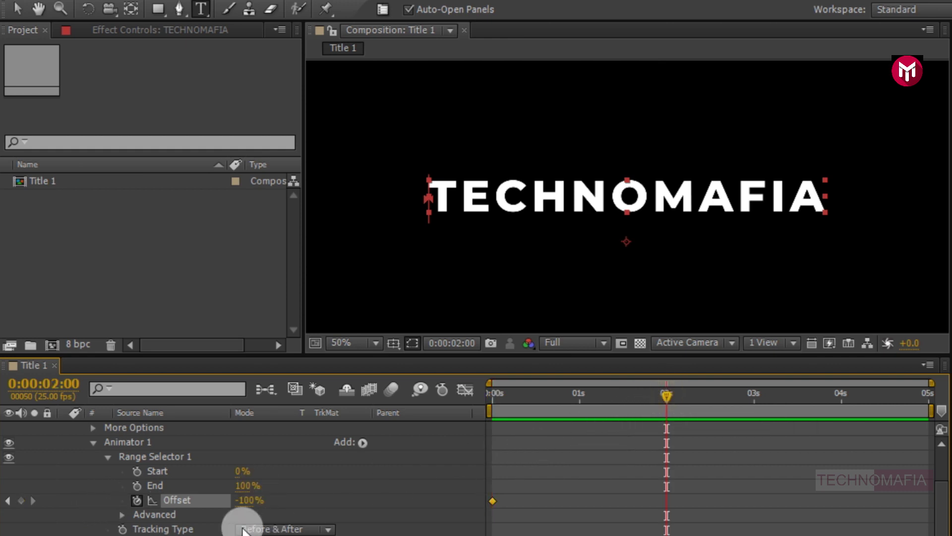
{"action": "left_click_drag", "start_coordinate": [242, 502], "coordinate": [458, 501]}
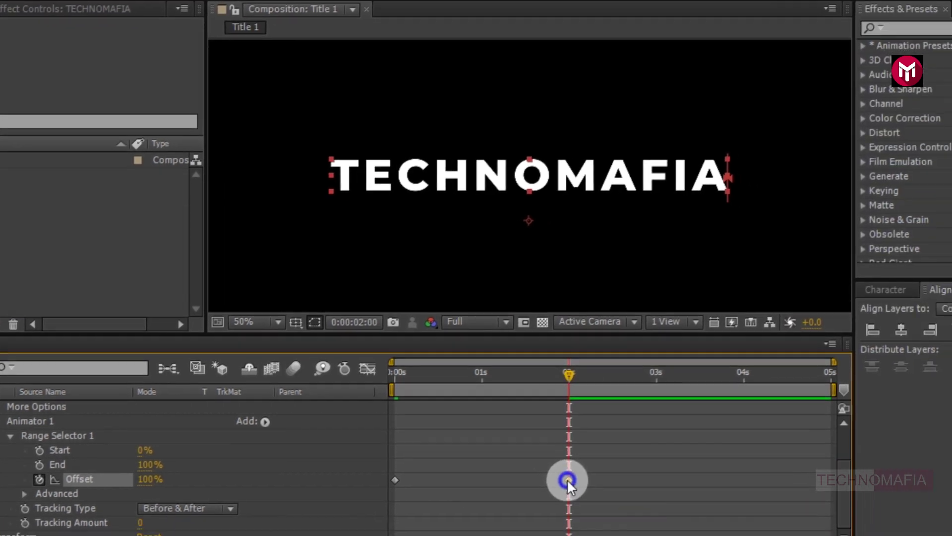
Apply Easy Ease In to the 2s Offset keyframe and lengthen its influence in the Graph Editor
{"action": "right_click", "coordinate": [664, 502]}
{"action": "mouse_move", "coordinate": [527, 443]}
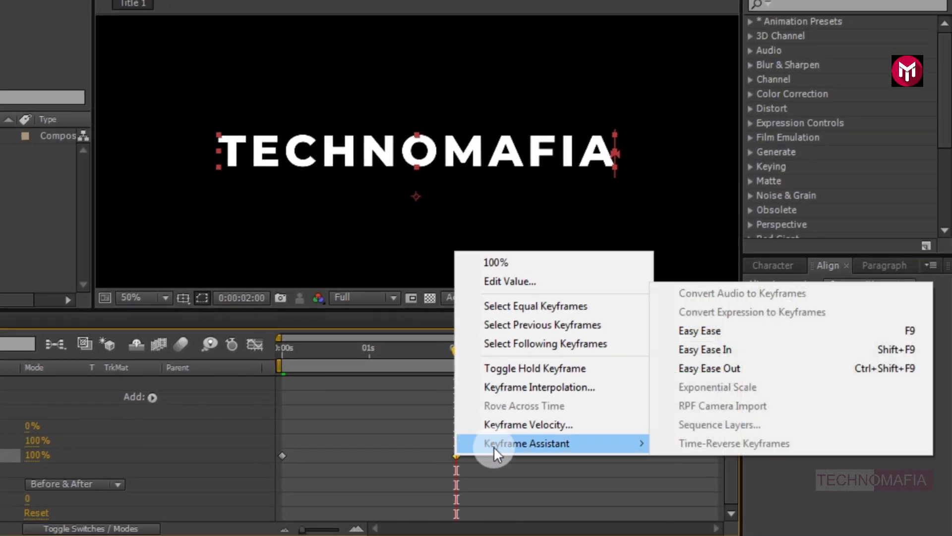
{"action": "left_click", "coordinate": [677, 351]}
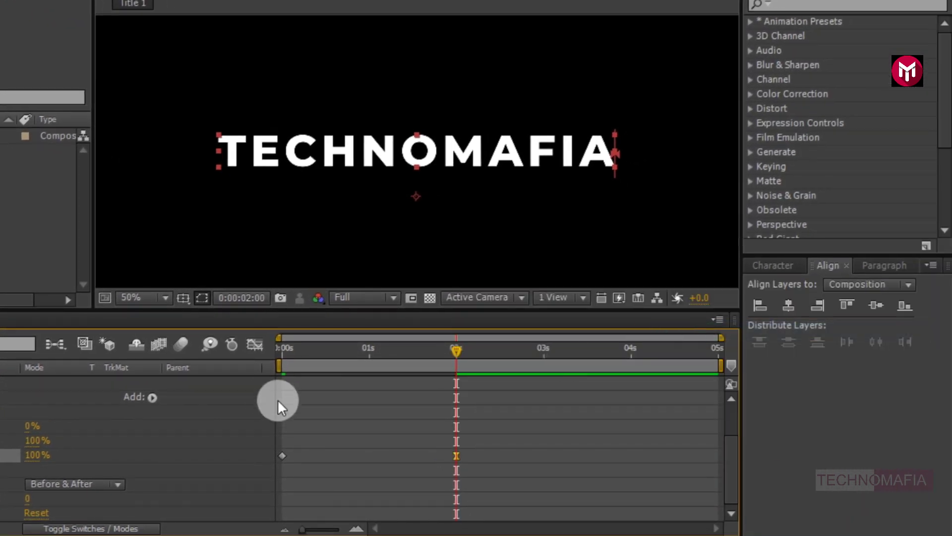
{"action": "left_click", "coordinate": [254, 345]}
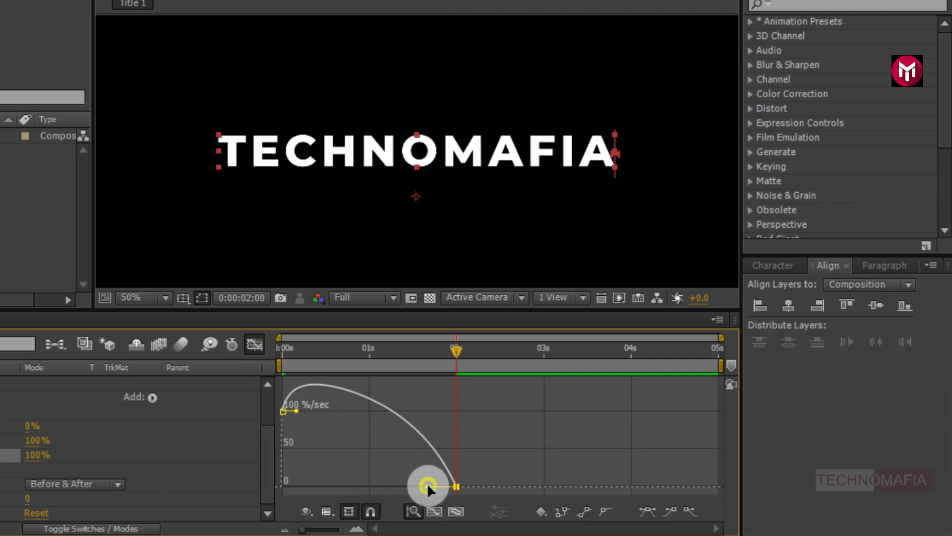
{"action": "left_click_drag", "start_coordinate": [427, 486], "coordinate": [386, 487]}
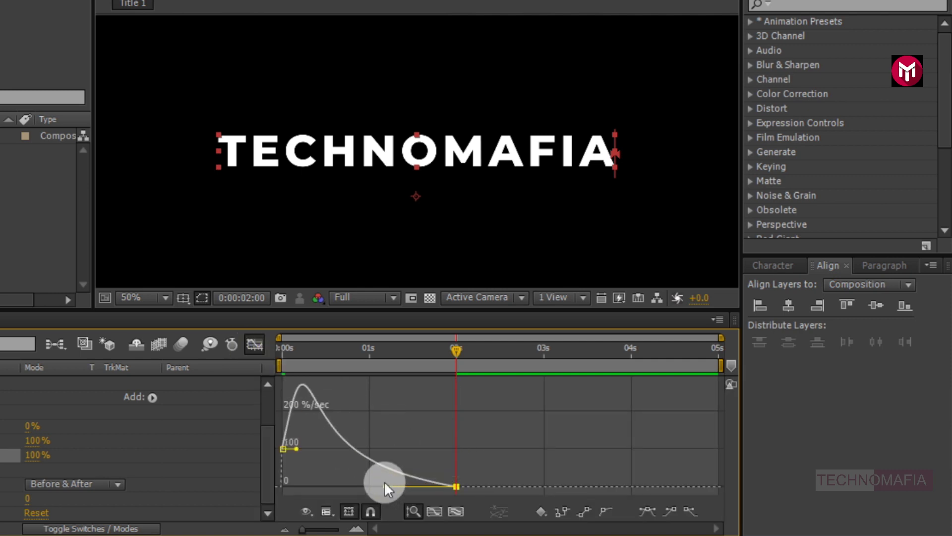
{"action": "left_click", "coordinate": [255, 344]}
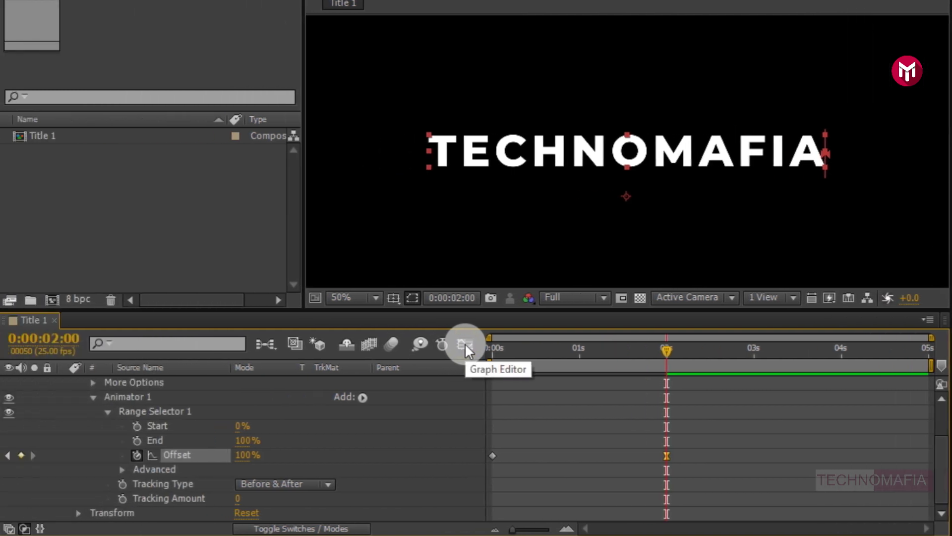
Set the range selector's Advanced Shape to Ramp Up with Ease Low 100%
{"action": "left_click", "coordinate": [121, 469]}
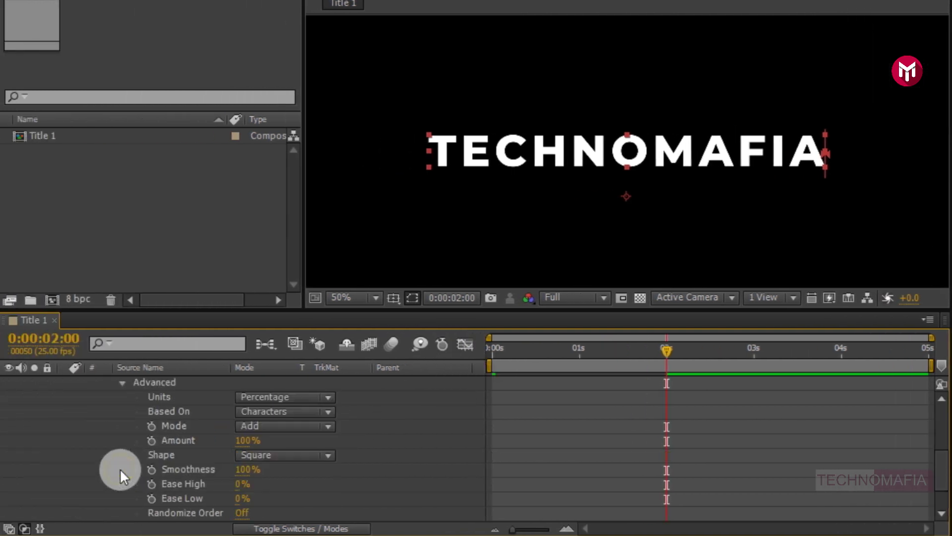
{"action": "left_click", "coordinate": [255, 456]}
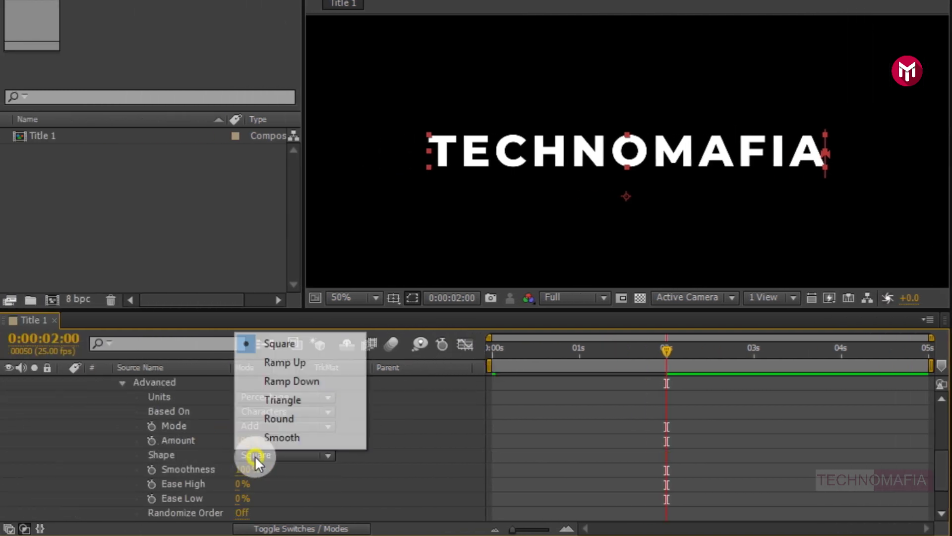
{"action": "left_click", "coordinate": [266, 365]}
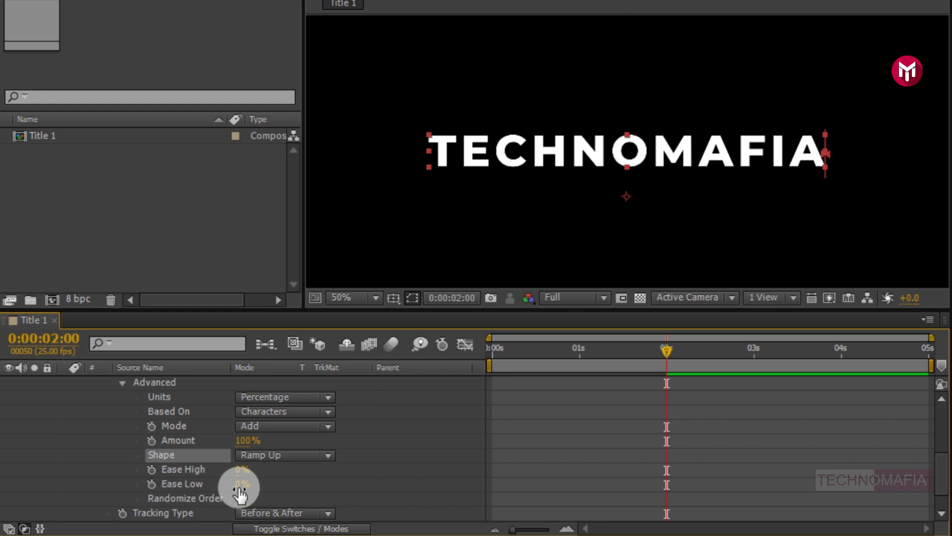
{"action": "left_click_drag", "start_coordinate": [240, 490], "coordinate": [374, 489]}
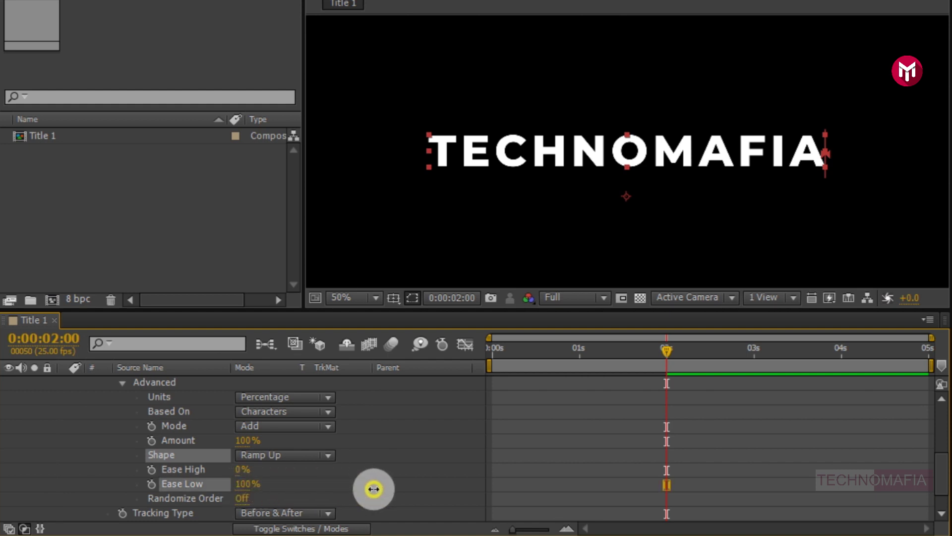
{"action": "scroll", "coordinate": [374, 488], "scroll_direction": "down", "scroll_amount": 2}
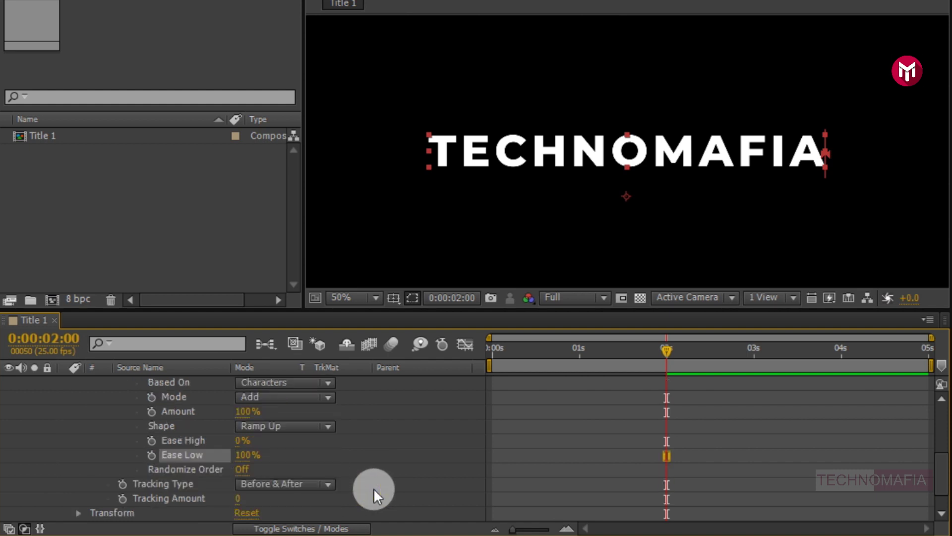
{"action": "scroll", "coordinate": [373, 488], "scroll_direction": "up", "scroll_amount": 5}
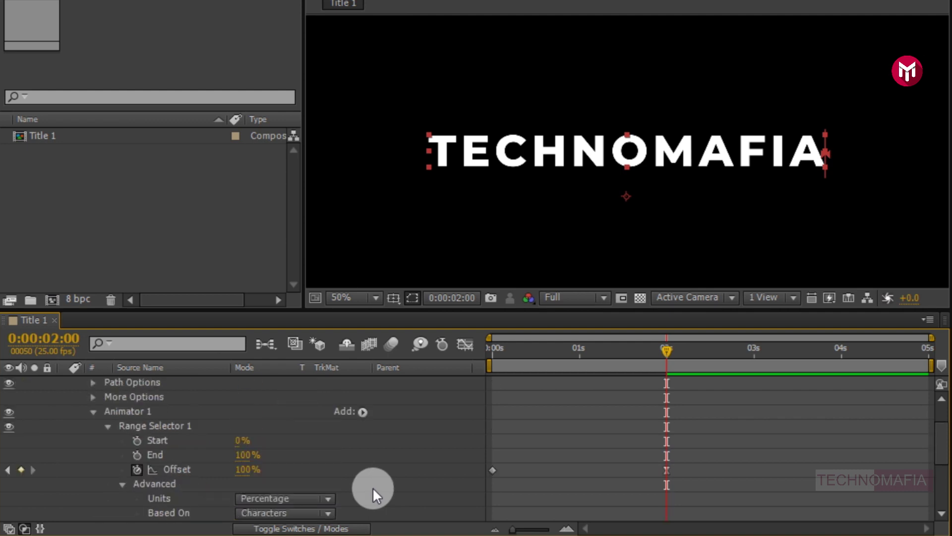
Add a Position property to Animator 1 and set it to 0, 100
{"action": "left_click", "coordinate": [355, 414]}
{"action": "mouse_move", "coordinate": [406, 419]}
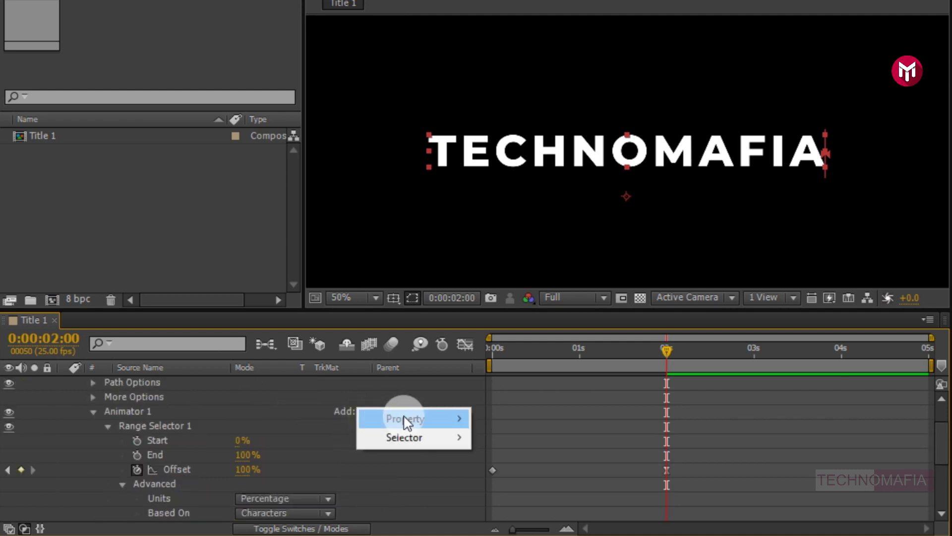
{"action": "left_click", "coordinate": [520, 132]}
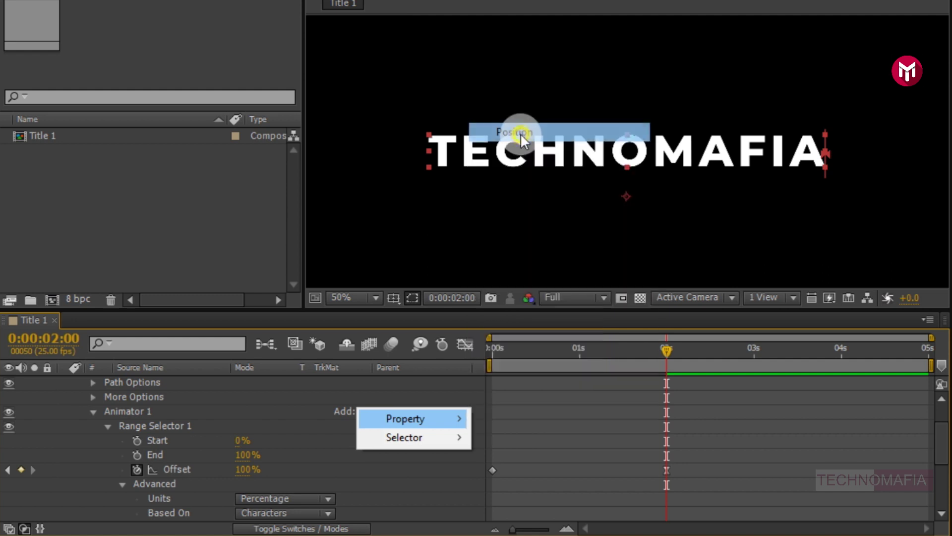
{"action": "scroll", "coordinate": [477, 383], "scroll_direction": "down", "scroll_amount": 3}
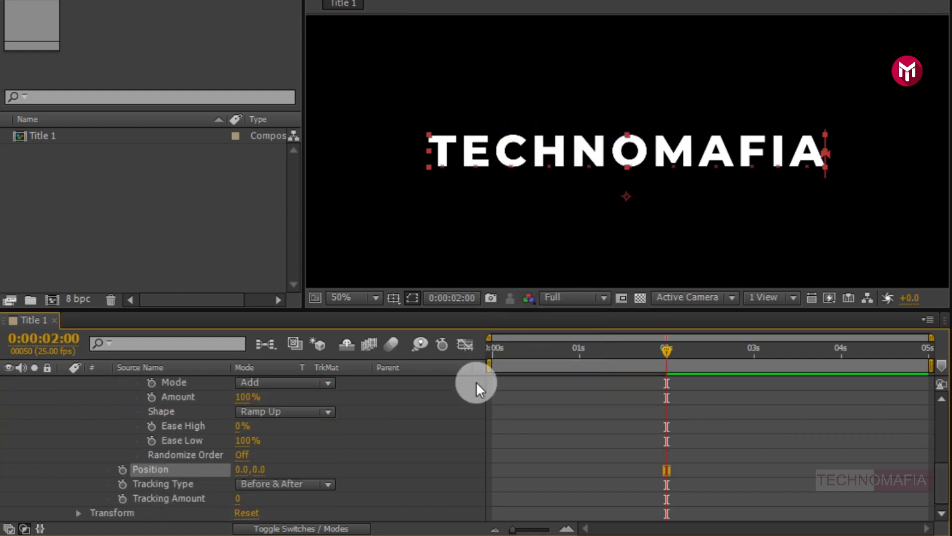
{"action": "left_click", "coordinate": [267, 464]}
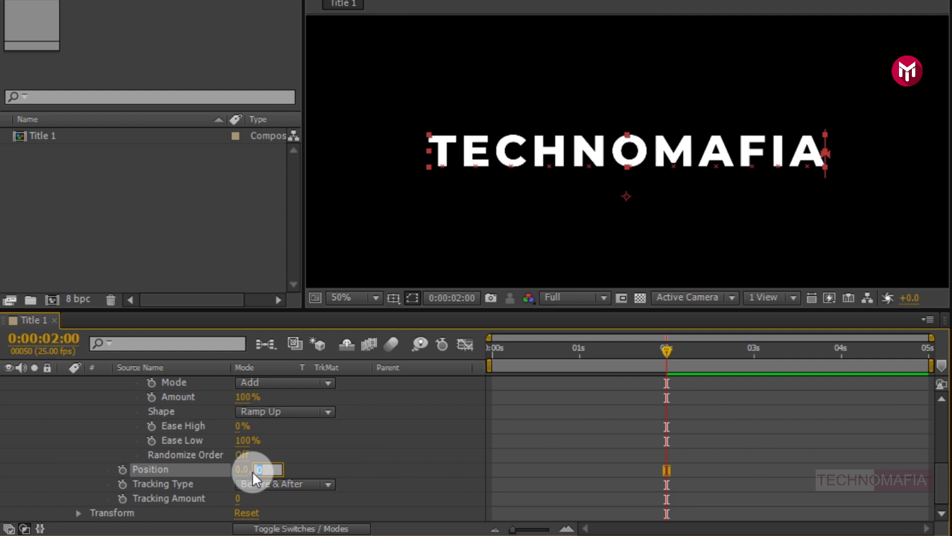
{"action": "type", "text": "100"}
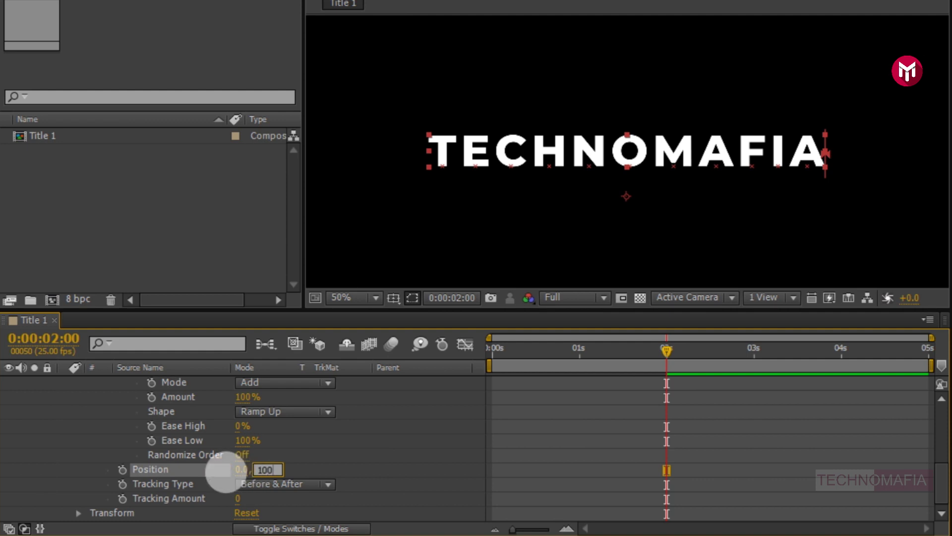
{"action": "key", "text": "Return"}
Preview the rising TECHNOMAFIA animation from the start
{"action": "left_click_drag", "start_coordinate": [667, 353], "coordinate": [481, 358]}
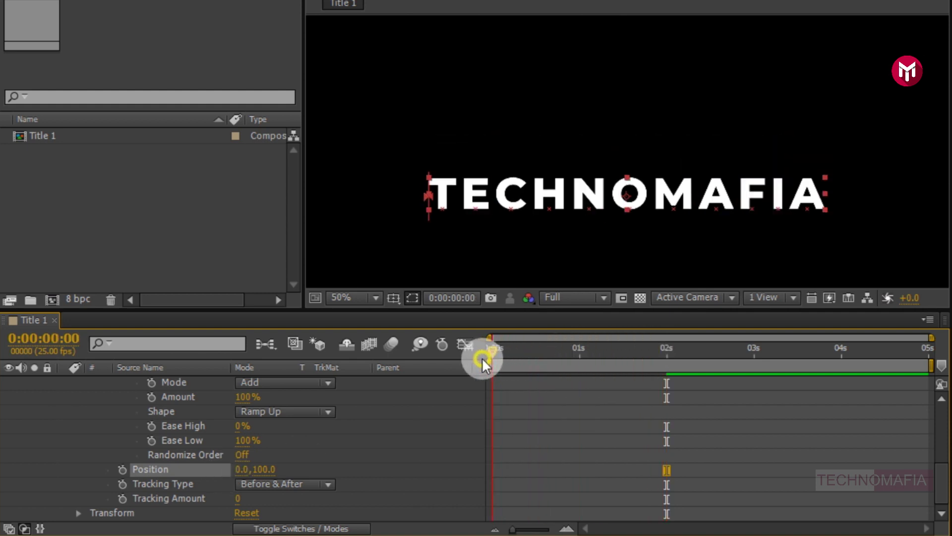
{"action": "key", "text": "["}
{"action": "key", "text": "space"}
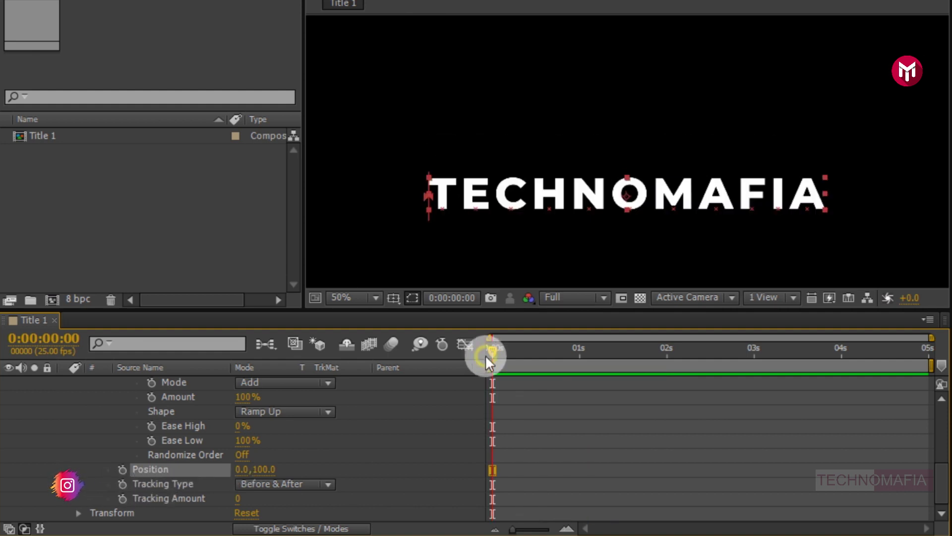
{"action": "scroll", "coordinate": [135, 437], "scroll_direction": "up", "scroll_amount": 2}
{"action": "scroll", "coordinate": [133, 436], "scroll_direction": "up", "scroll_amount": 3}
{"action": "scroll", "coordinate": [134, 437], "scroll_direction": "up", "scroll_amount": 2}
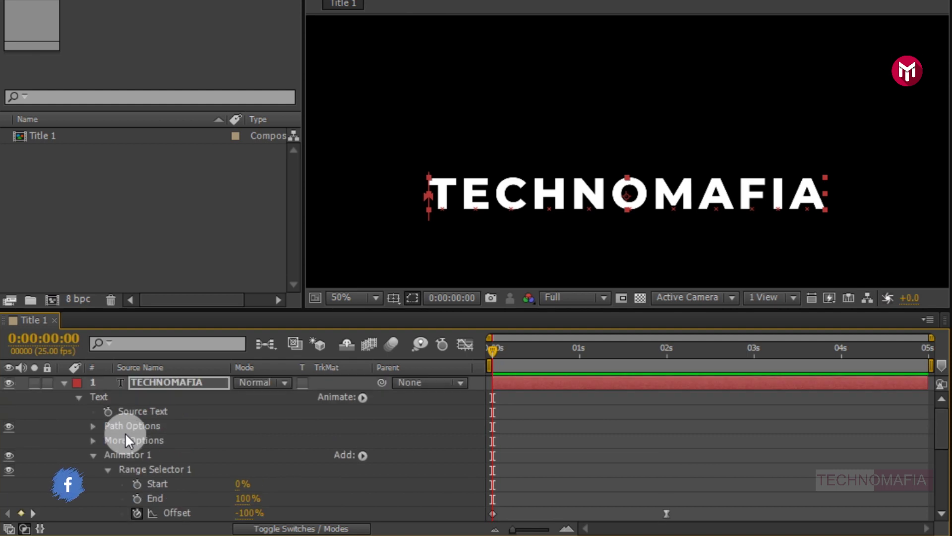
Duplicate the TECHNOMAFIA layer, place the copy below it, and rename it PRESENTS
{"action": "left_click", "coordinate": [64, 382]}
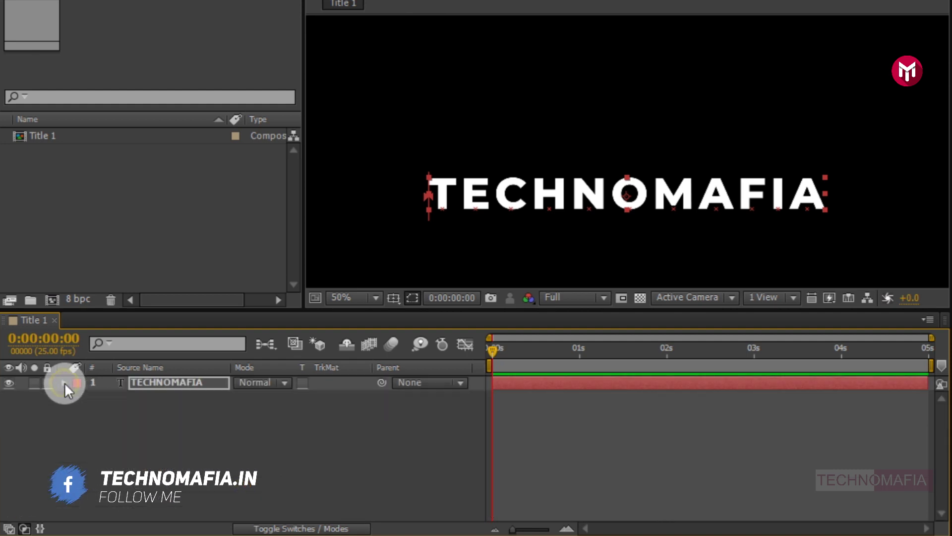
{"action": "left_click", "coordinate": [144, 382]}
{"action": "key", "text": "ctrl+d"}
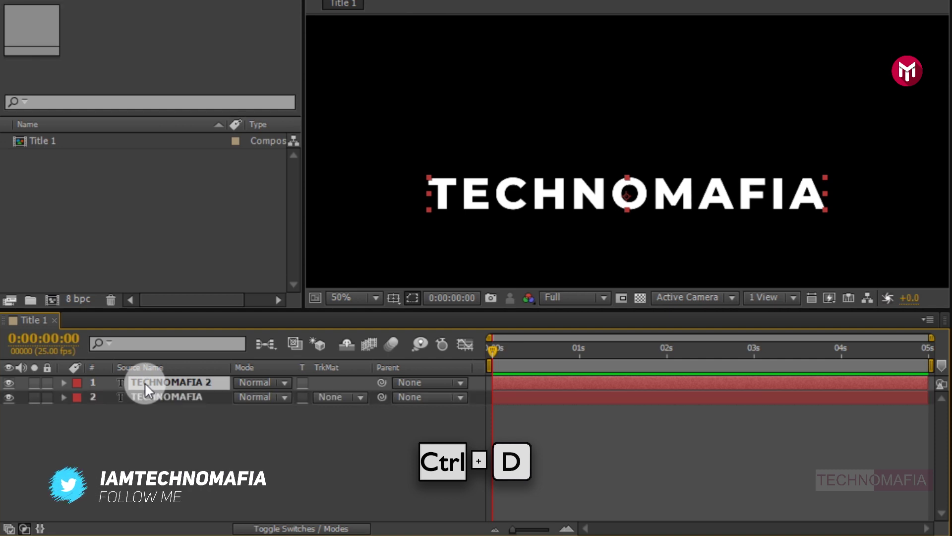
{"action": "left_click", "coordinate": [173, 402]}
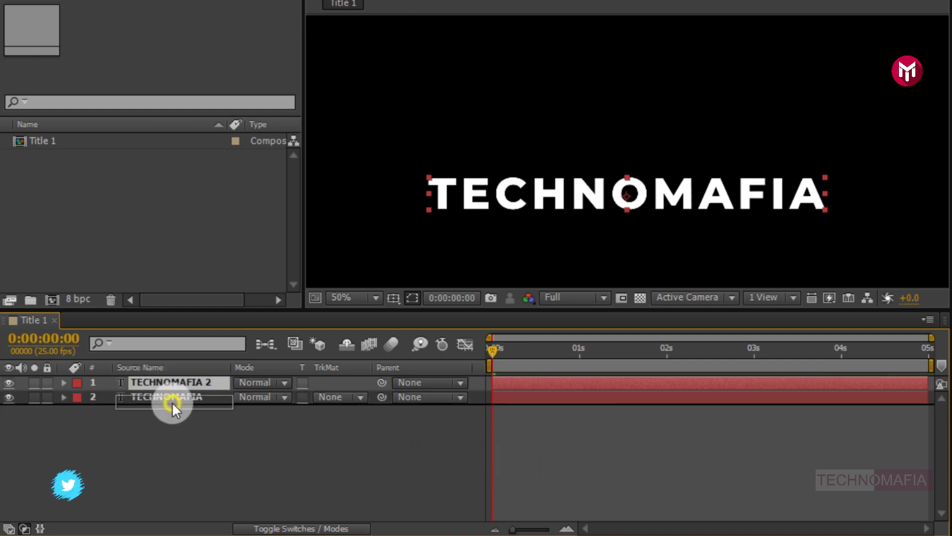
{"action": "left_click_drag", "start_coordinate": [172, 402], "coordinate": [178, 397]}
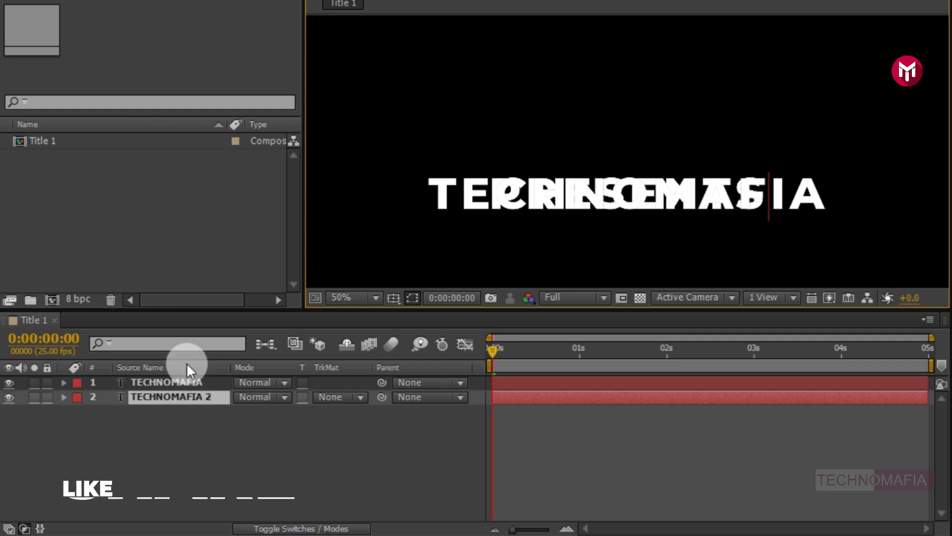
{"action": "type", "text": "PRESENTS"}
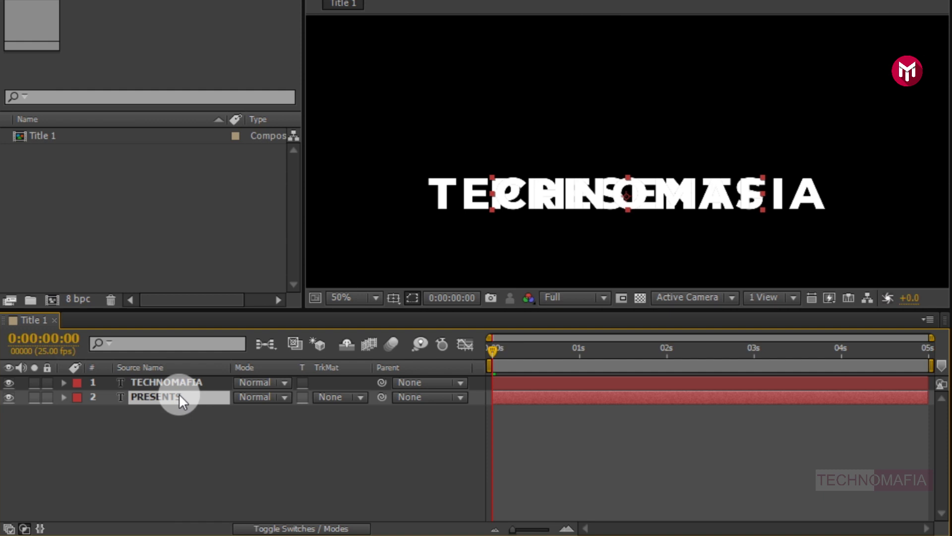
{"action": "key", "text": "Return"}
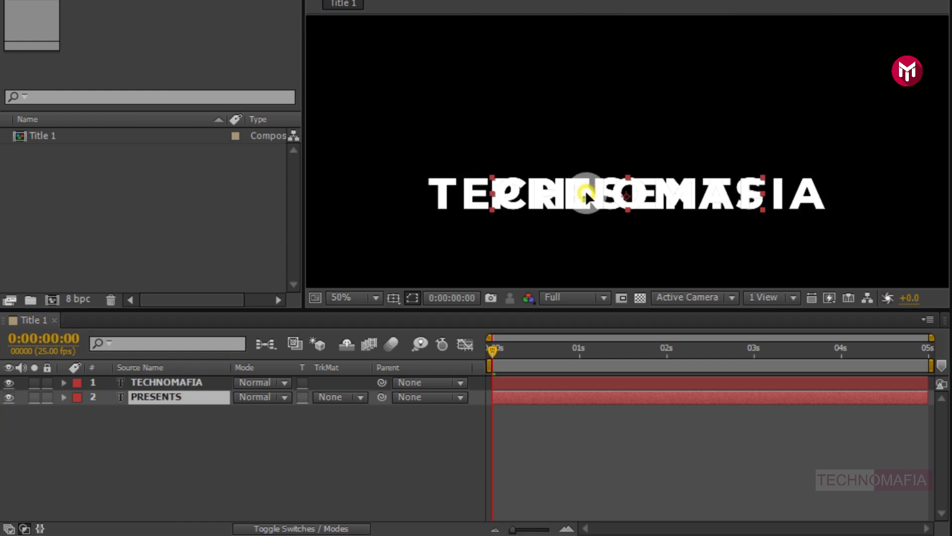
Move PRESENTS below TECHNOMAFIA in the frame and set the time to 0:00:02:14
{"action": "left_click_drag", "start_coordinate": [586, 190], "coordinate": [586, 225]}
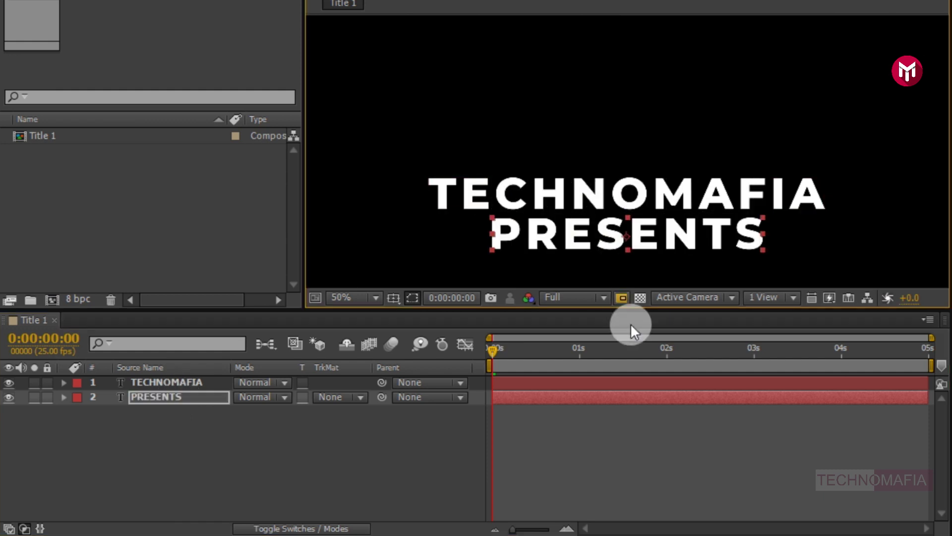
{"action": "left_click", "coordinate": [685, 350]}
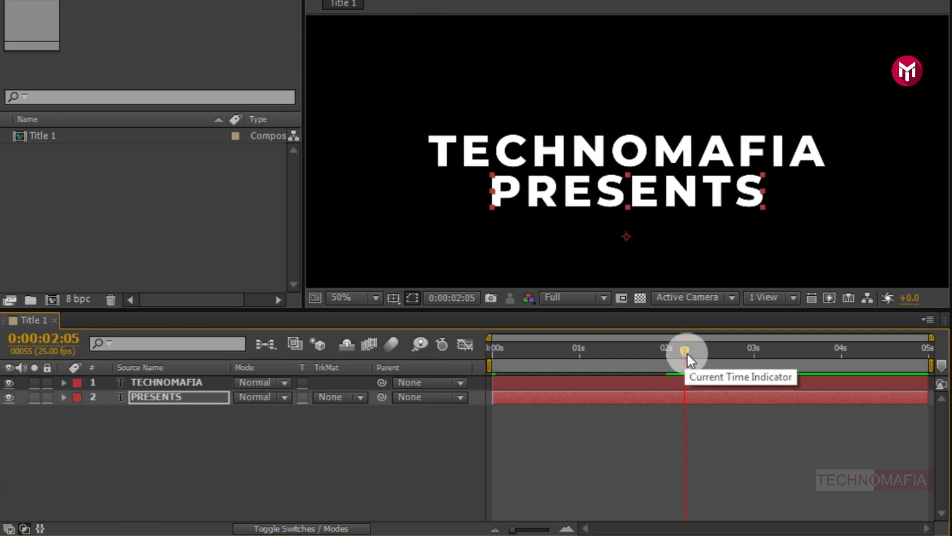
{"action": "left_click", "coordinate": [716, 350]}
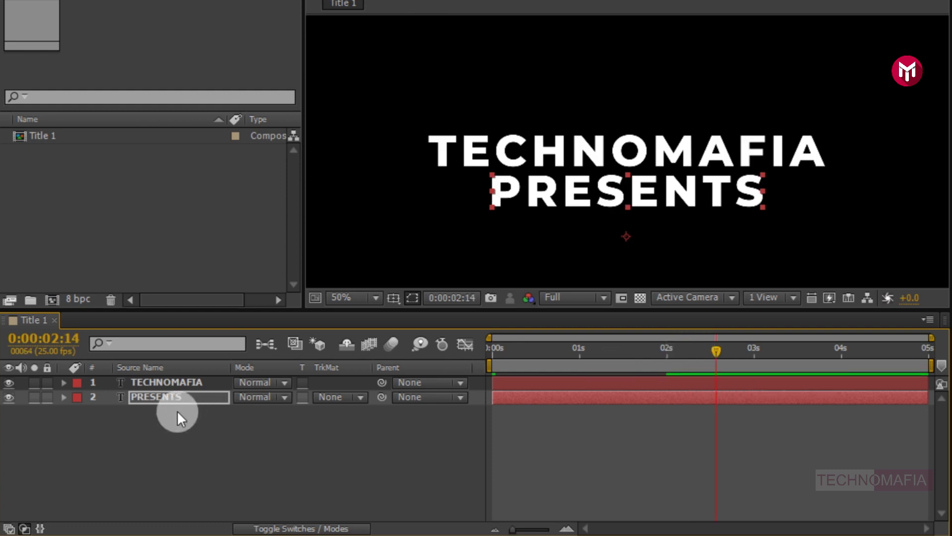
{"action": "left_click", "coordinate": [157, 398]}
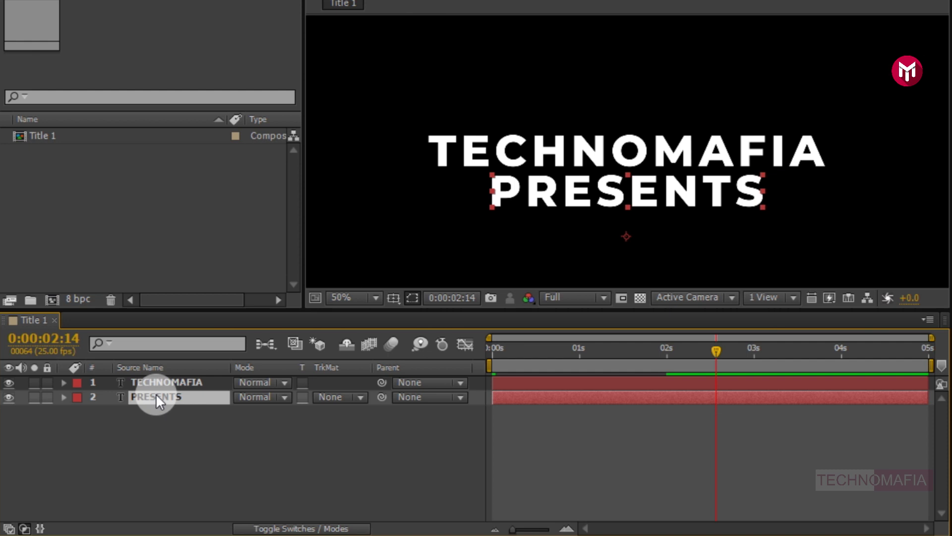
Set PRESENTS' range selector shape to Ramp Down with Ease High 100% and Ease Low 0%
{"action": "left_click", "coordinate": [64, 397]}
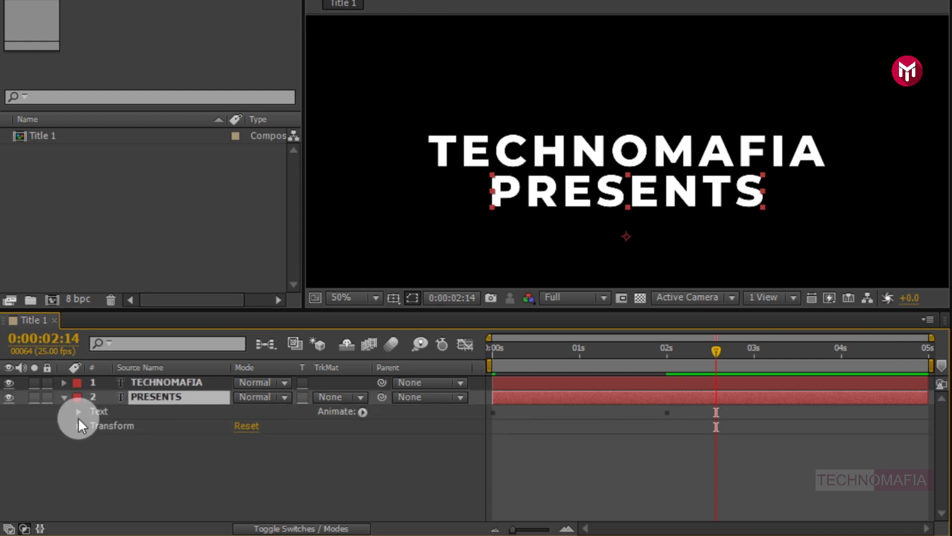
{"action": "left_click", "coordinate": [79, 412]}
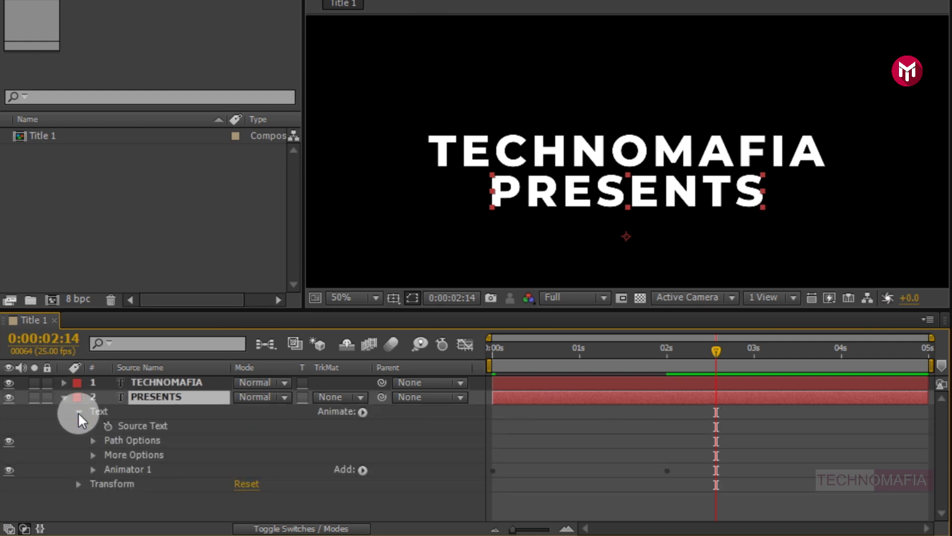
{"action": "left_click", "coordinate": [92, 469]}
{"action": "scroll", "coordinate": [92, 468], "scroll_direction": "down", "scroll_amount": 1}
{"action": "scroll", "coordinate": [90, 469], "scroll_direction": "down", "scroll_amount": 1}
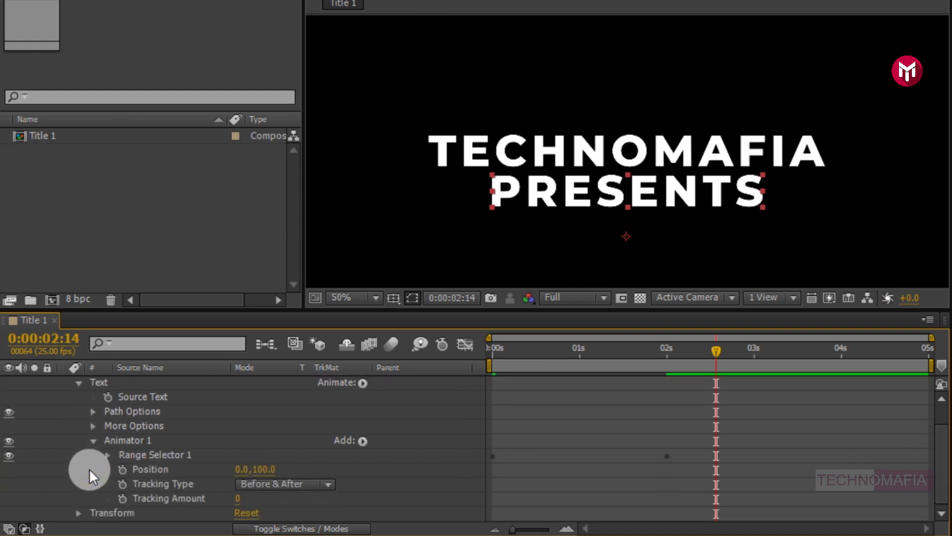
{"action": "left_click", "coordinate": [105, 456]}
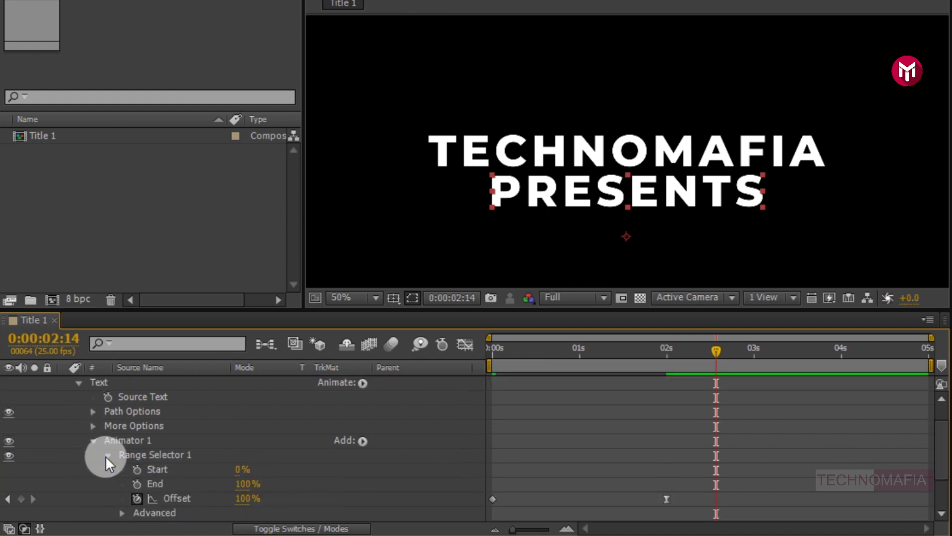
{"action": "scroll", "coordinate": [104, 456], "scroll_direction": "down", "scroll_amount": 2}
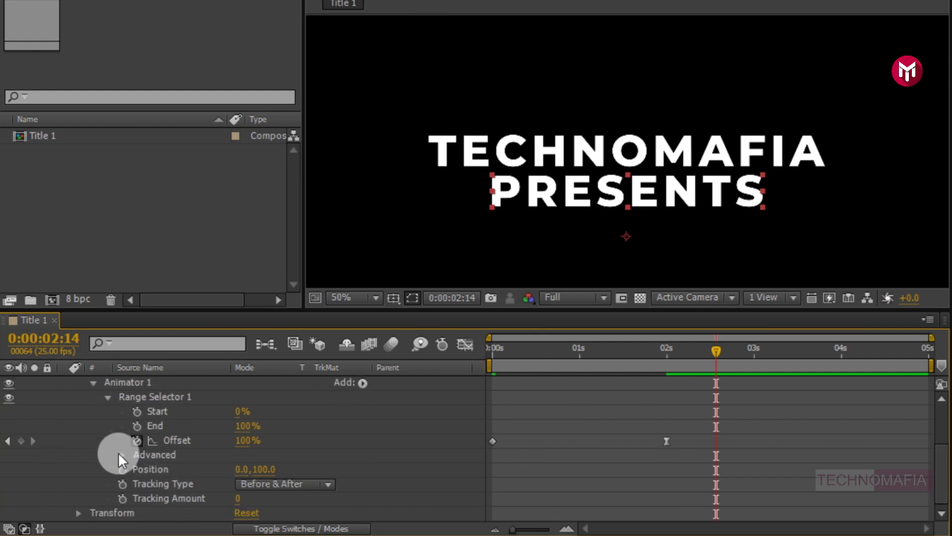
{"action": "left_click", "coordinate": [121, 455]}
{"action": "scroll", "coordinate": [110, 444], "scroll_direction": "down", "scroll_amount": 2}
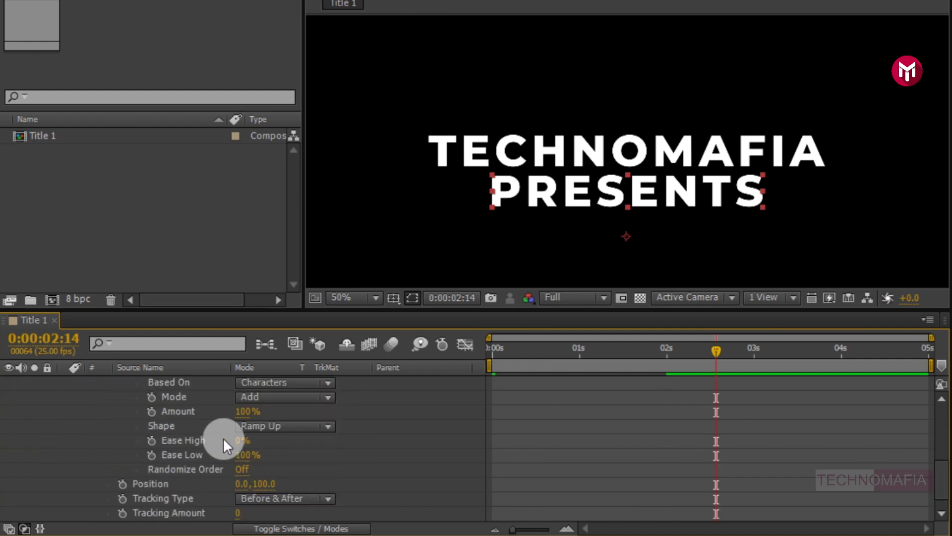
{"action": "left_click", "coordinate": [282, 422]}
{"action": "left_click", "coordinate": [285, 354]}
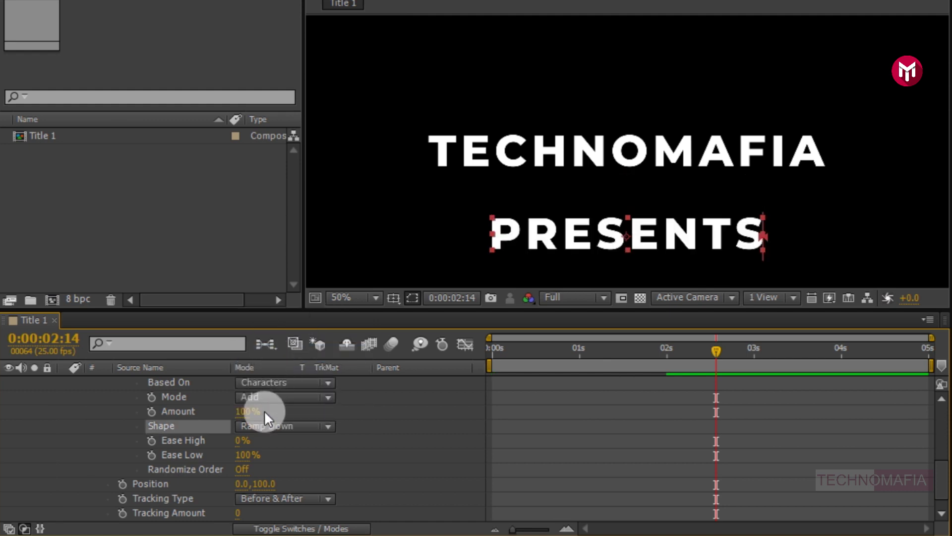
{"action": "left_click", "coordinate": [242, 441]}
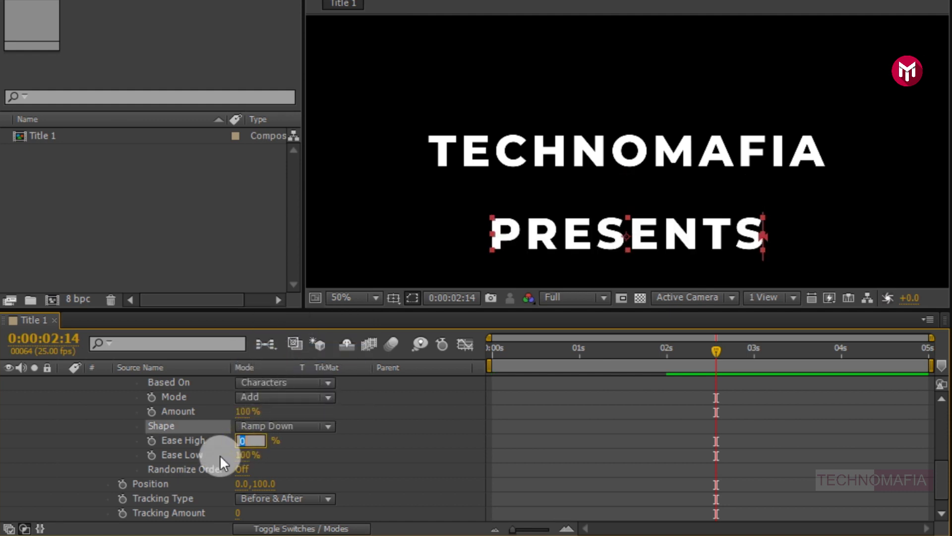
{"action": "type", "text": "100"}
{"action": "key", "text": "Return"}
{"action": "left_click", "coordinate": [244, 455]}
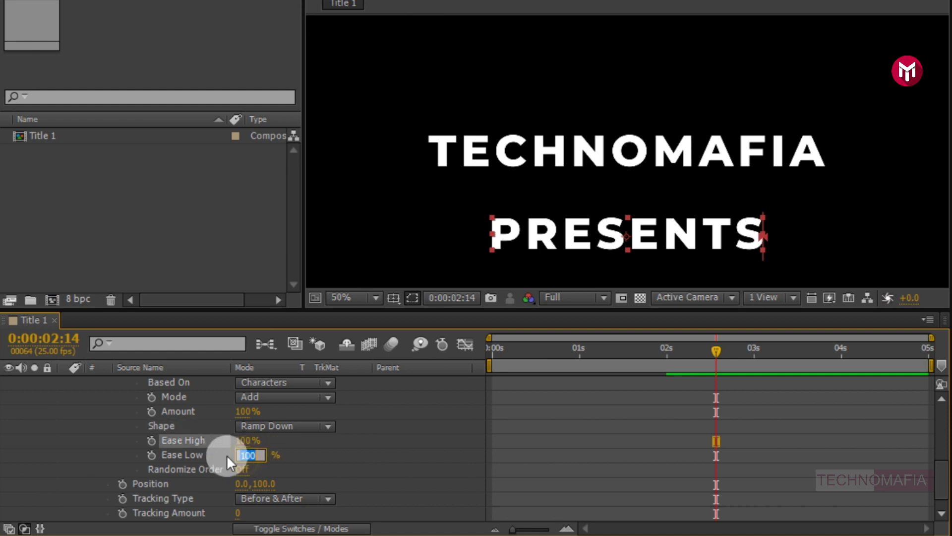
{"action": "type", "text": "0"}
{"action": "key", "text": "Return"}
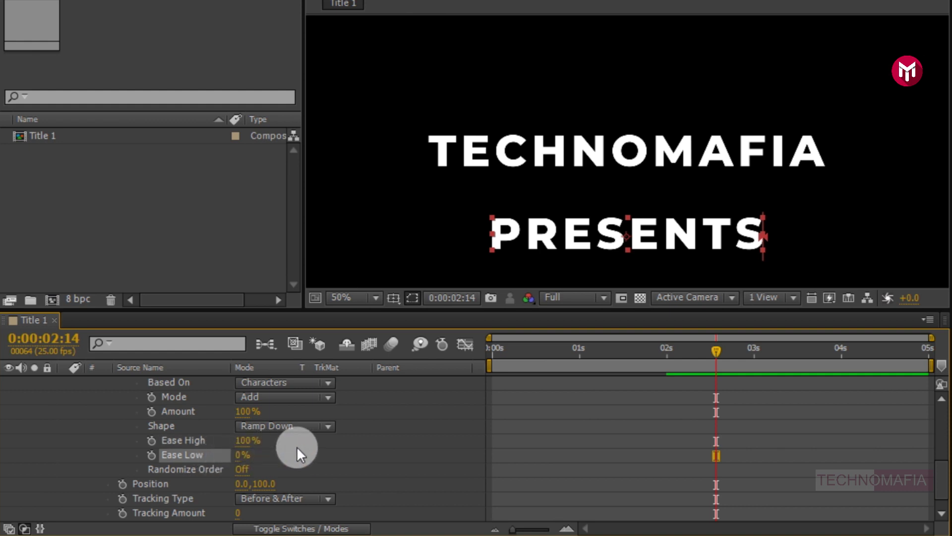
{"action": "scroll", "coordinate": [608, 414], "scroll_direction": "up", "scroll_amount": 2}
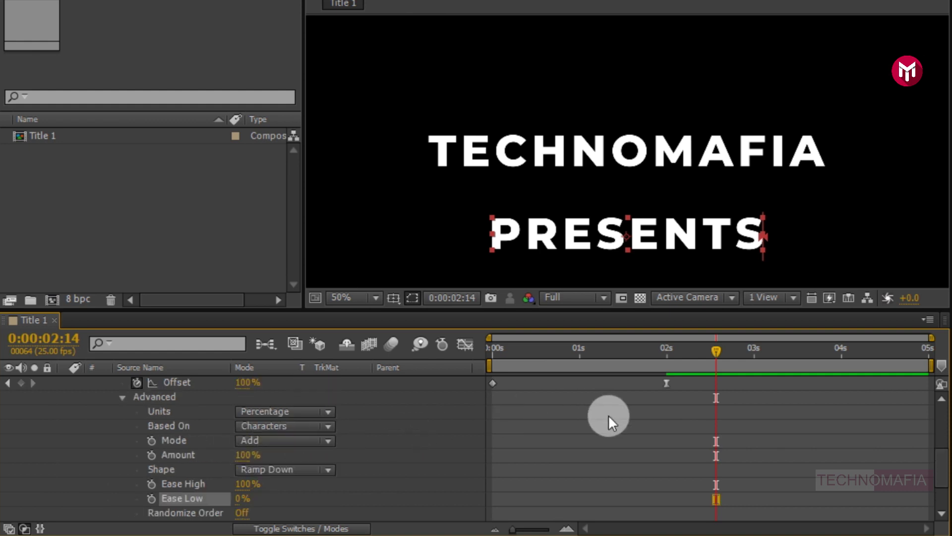
{"action": "scroll", "coordinate": [608, 414], "scroll_direction": "up", "scroll_amount": 3}
{"action": "scroll", "coordinate": [196, 420], "scroll_direction": "up", "scroll_amount": 3}
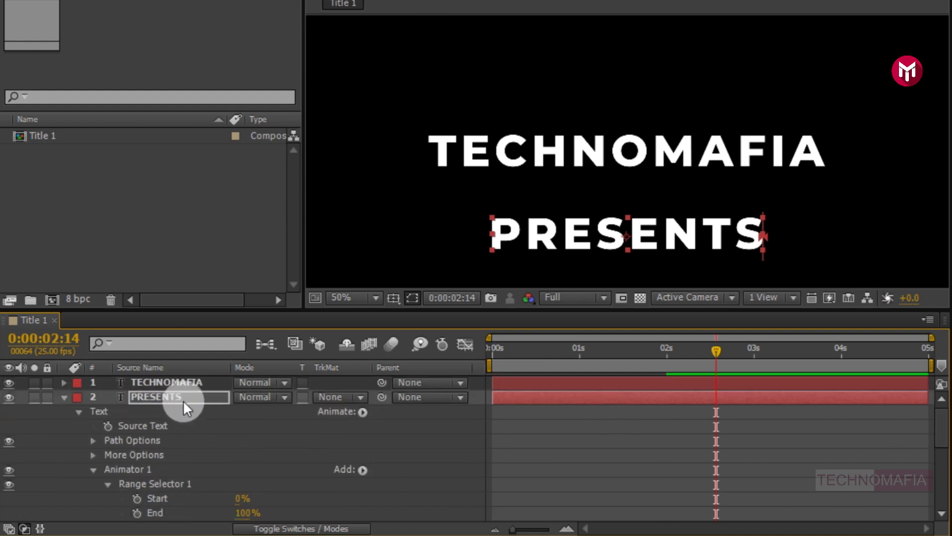
Move PRESENTS up just beneath TECHNOMAFIA and scrub to check both lines
{"action": "key", "text": "Return"}
{"action": "left_click_drag", "start_coordinate": [574, 238], "coordinate": [573, 196]}
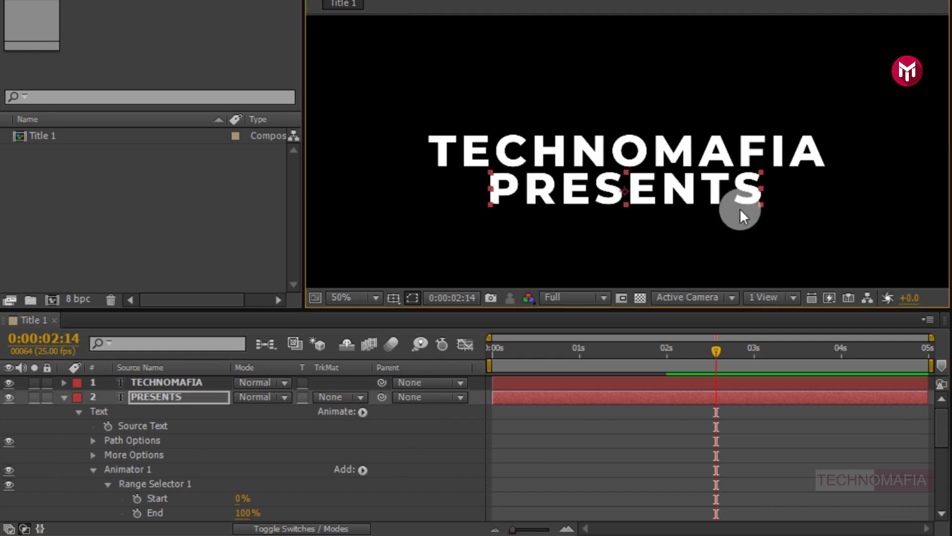
{"action": "mouse_move", "coordinate": [717, 349]}
{"action": "left_mouse_down"}
{"action": "mouse_move", "coordinate": [515, 357]}
{"action": "mouse_move", "coordinate": [511, 348]}
{"action": "left_mouse_up"}
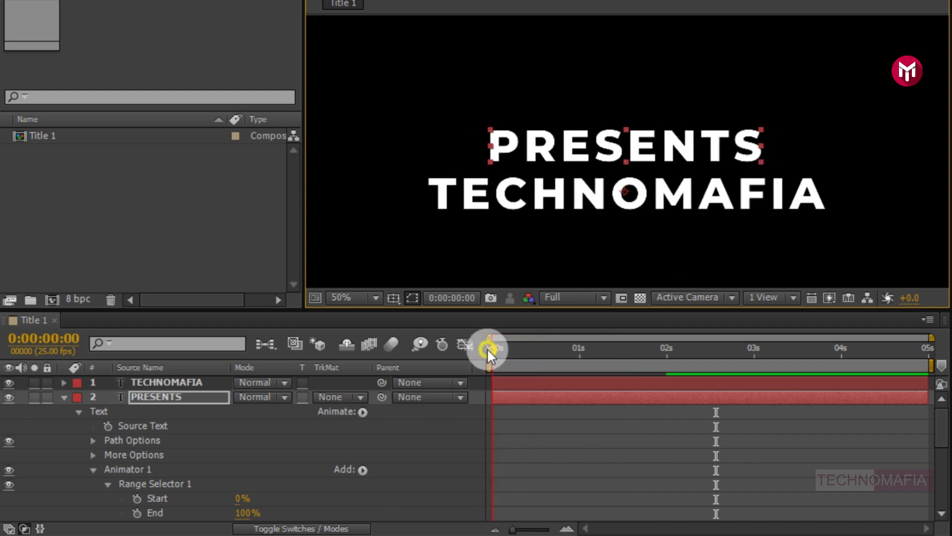
{"action": "left_click_drag", "start_coordinate": [512, 348], "coordinate": [604, 348]}
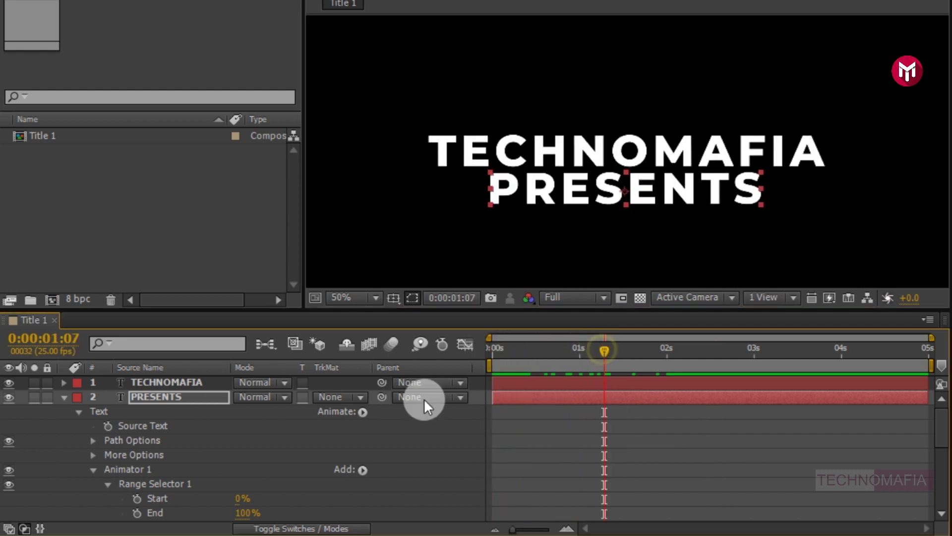
{"action": "left_click", "coordinate": [65, 398]}
Pre-compose the TECHNOMAFIA layer into a composition named Text 1
{"action": "left_click", "coordinate": [147, 388]}
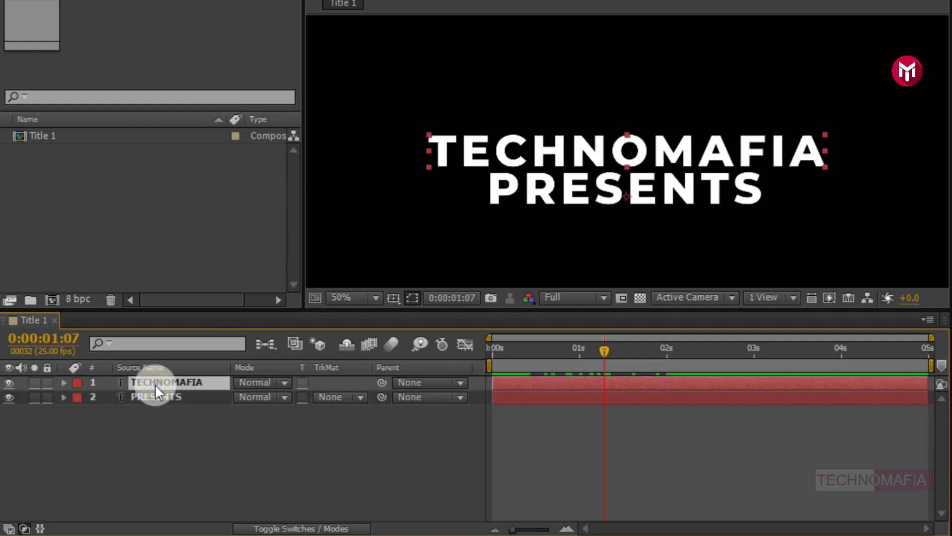
{"action": "right_click", "coordinate": [155, 383]}
{"action": "left_click", "coordinate": [178, 431]}
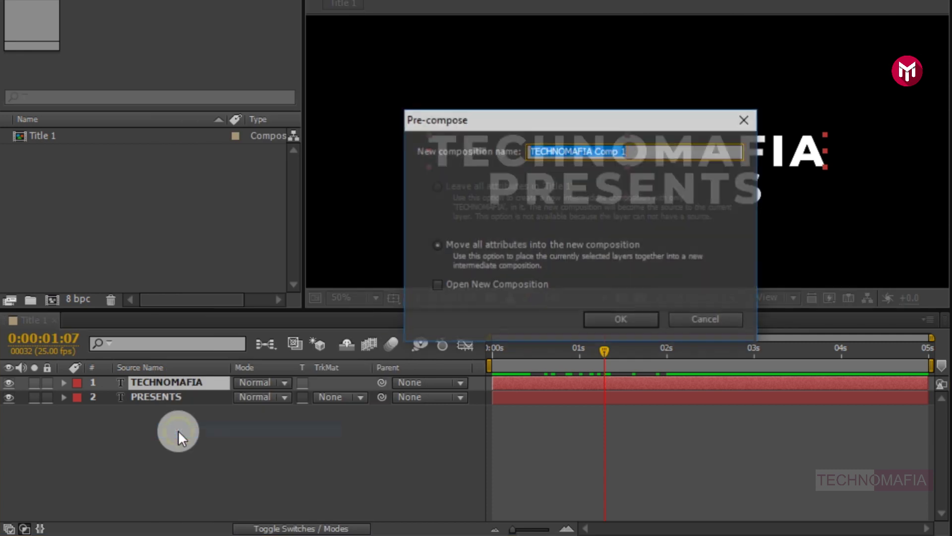
{"action": "type", "text": "Text"}
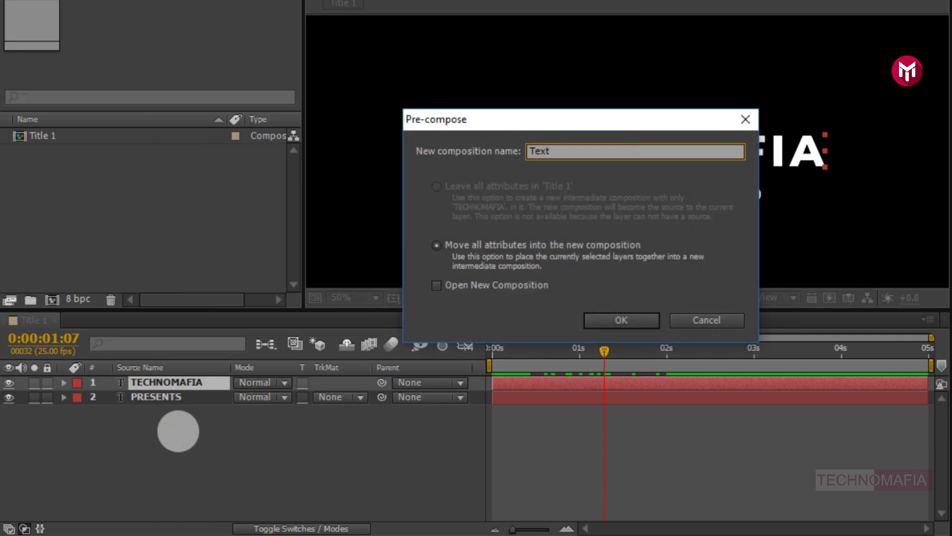
{"action": "key", "text": "Return"}
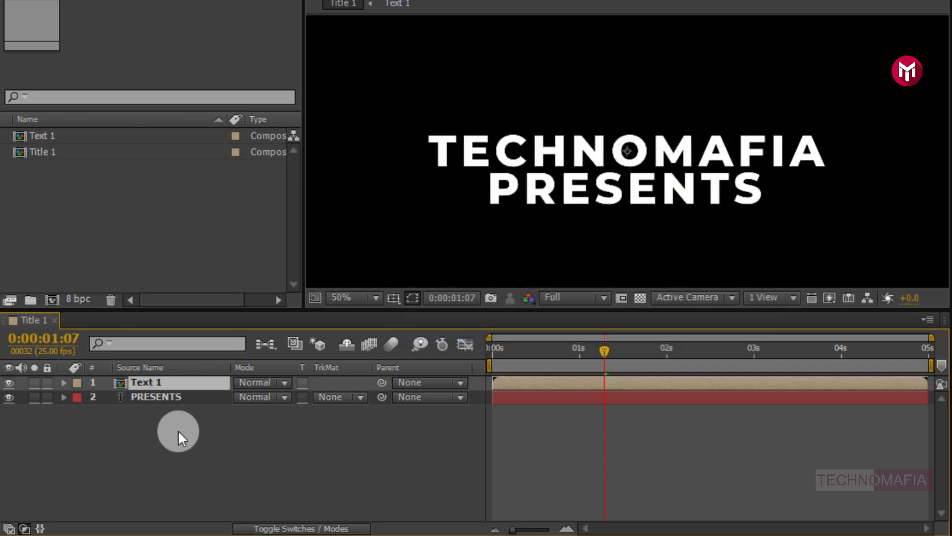
Pre-compose the PRESENTS layer into a composition named Text 2
{"action": "left_click", "coordinate": [160, 396]}
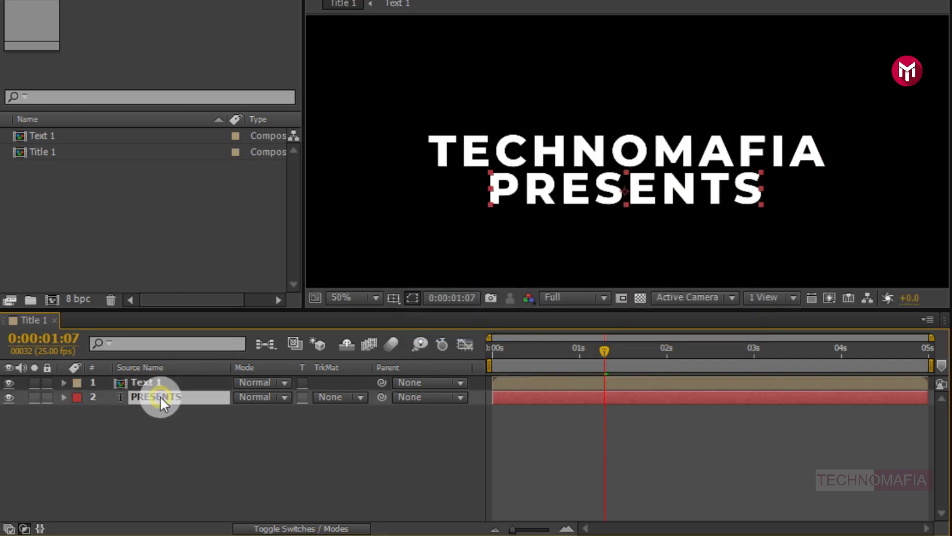
{"action": "right_click", "coordinate": [160, 396]}
{"action": "left_click", "coordinate": [191, 431]}
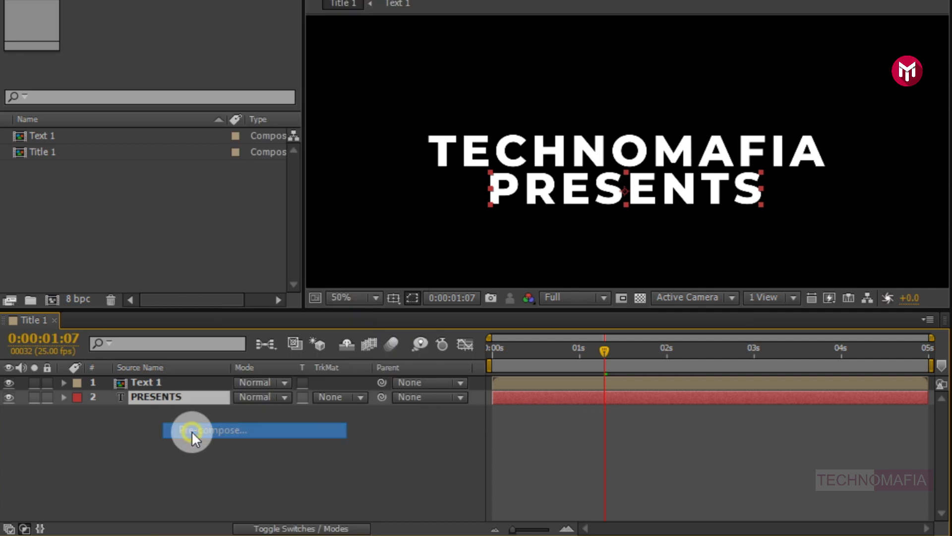
{"action": "type", "text": "Text 2"}
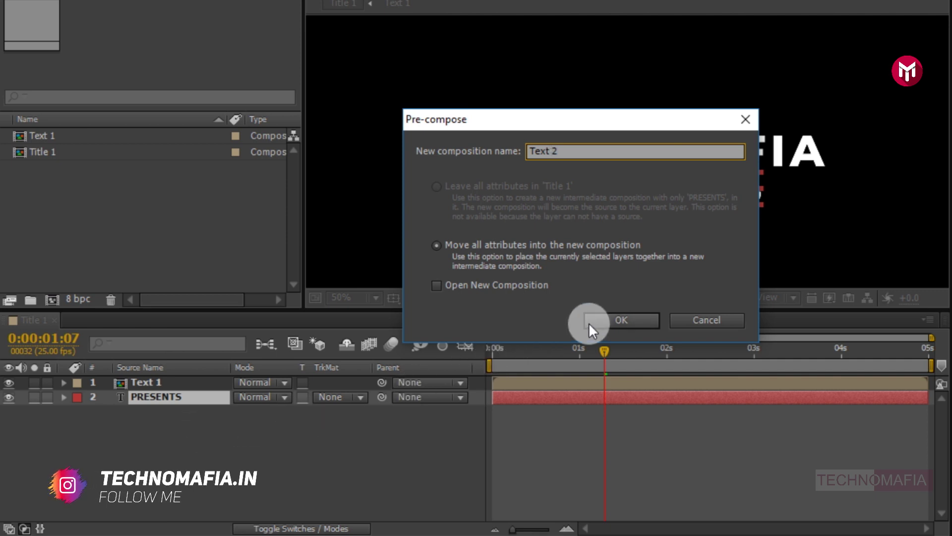
{"action": "left_click", "coordinate": [589, 320]}
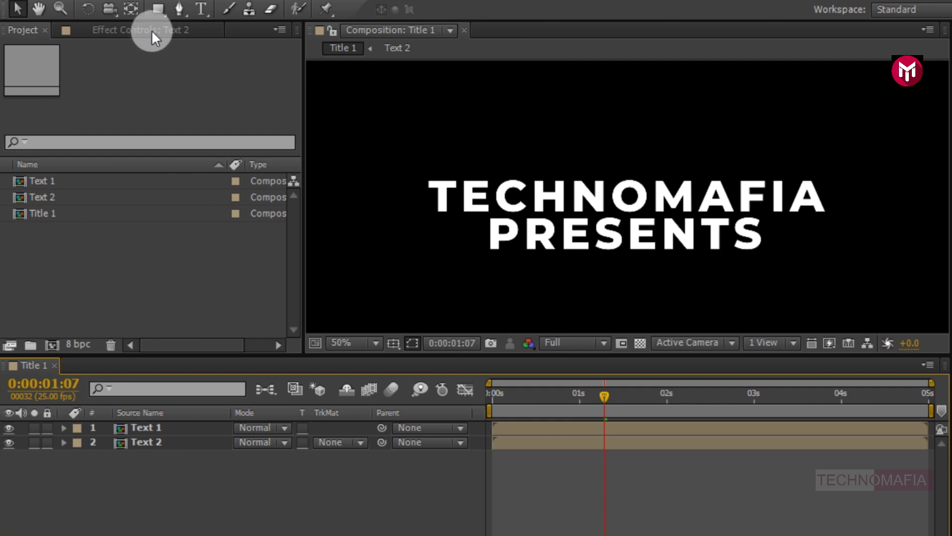
Draw a white rectangle over TECHNOMAFIA and set Text 1's track matte to Alpha Matte 'Shape Layer 1'
{"action": "left_click", "coordinate": [156, 10]}
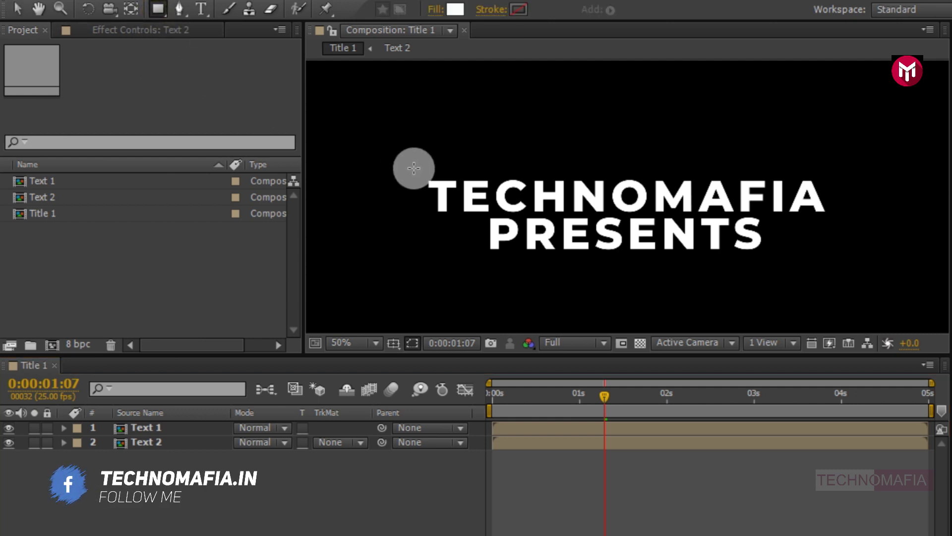
{"action": "left_click_drag", "start_coordinate": [402, 162], "coordinate": [854, 215]}
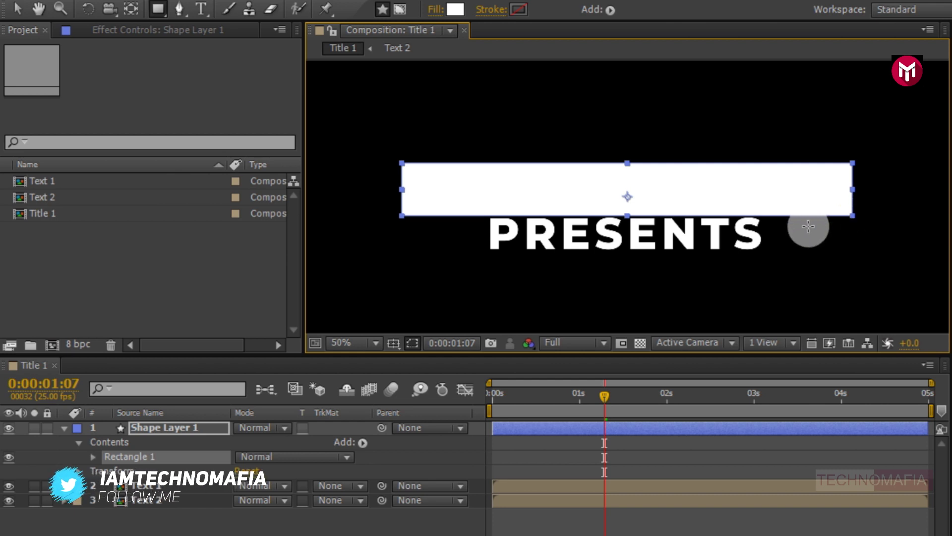
{"action": "left_click", "coordinate": [64, 427]}
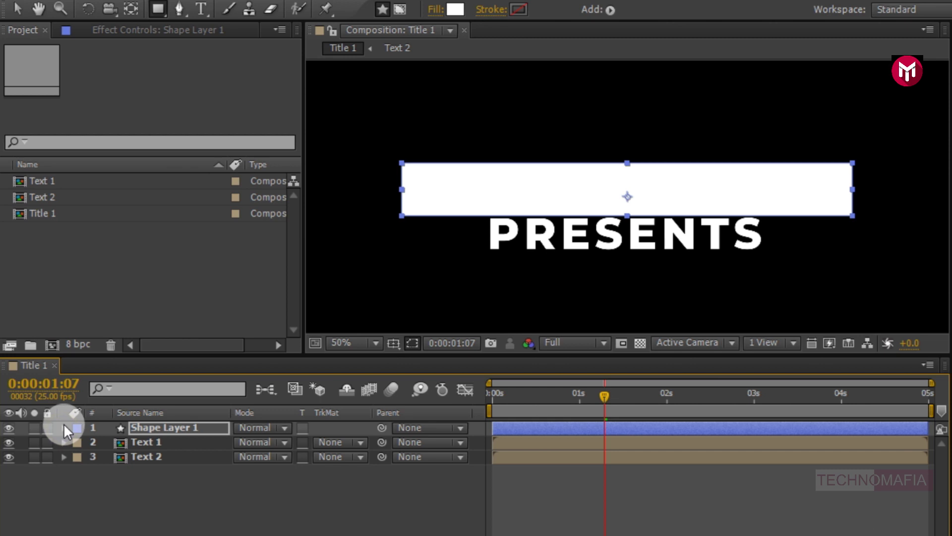
{"action": "left_click", "coordinate": [193, 442]}
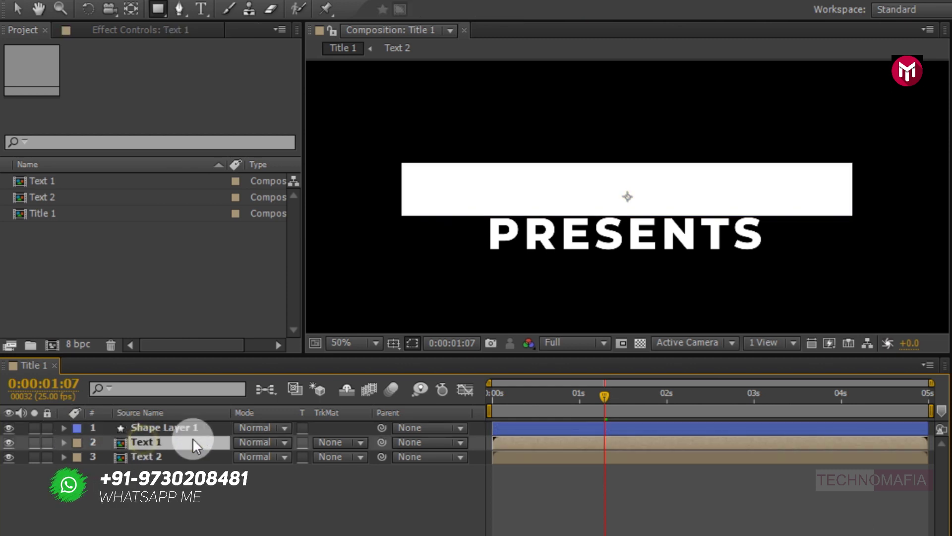
{"action": "left_click", "coordinate": [322, 441]}
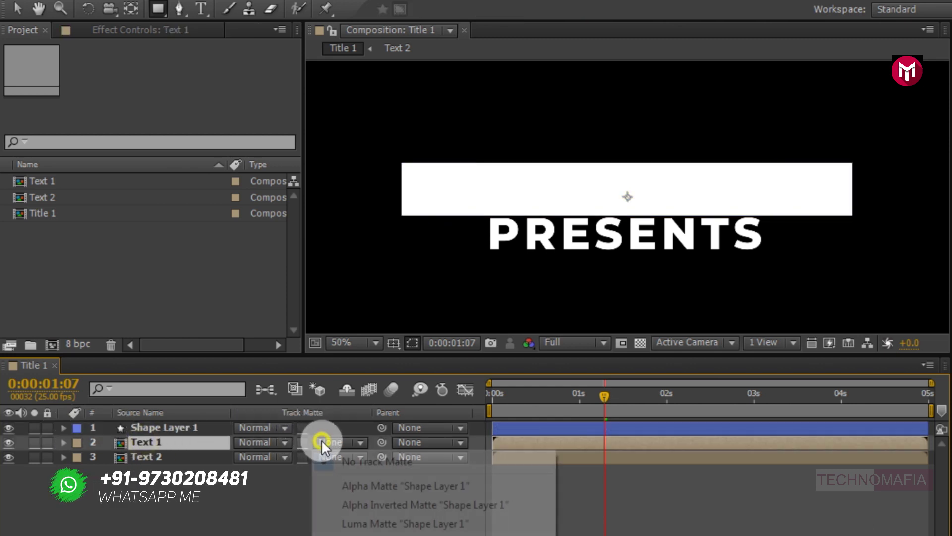
{"action": "left_click", "coordinate": [347, 488]}
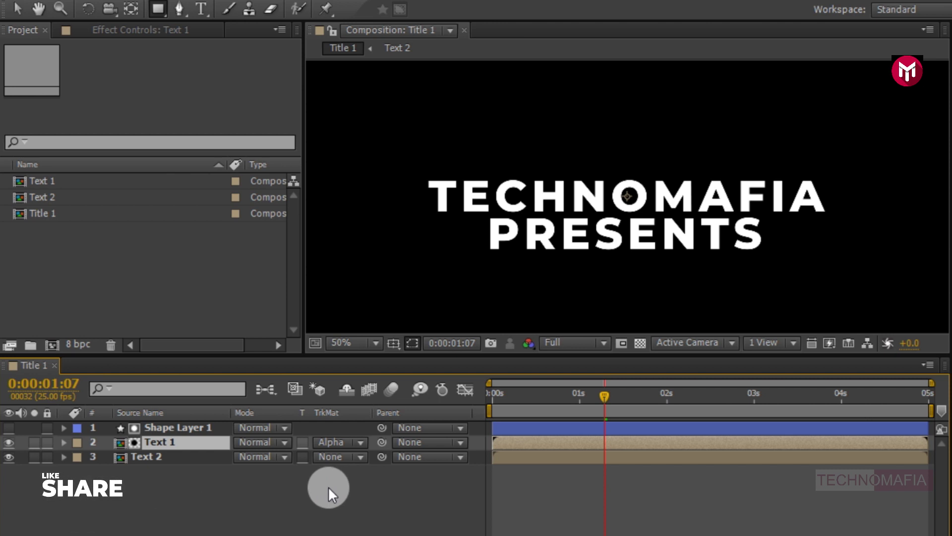
{"action": "left_click", "coordinate": [328, 486]}
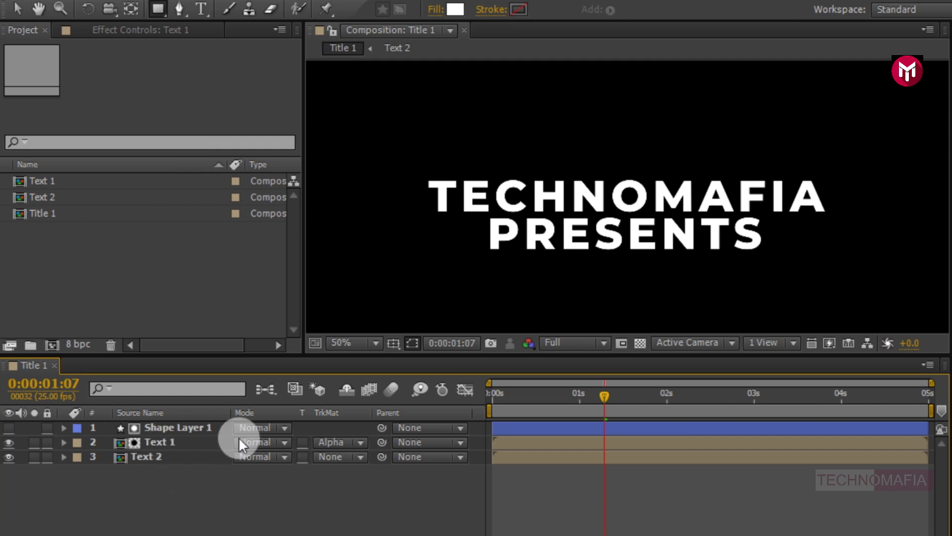
Draw a rectangle over PRESENTS, place Shape Layer 2 above Text 2, and set Text 2's track matte to Alpha Matte
{"action": "mouse_move", "coordinate": [829, 277]}
{"action": "left_mouse_down"}
{"action": "mouse_move", "coordinate": [531, 261]}
{"action": "mouse_move", "coordinate": [427, 213]}
{"action": "left_mouse_up"}
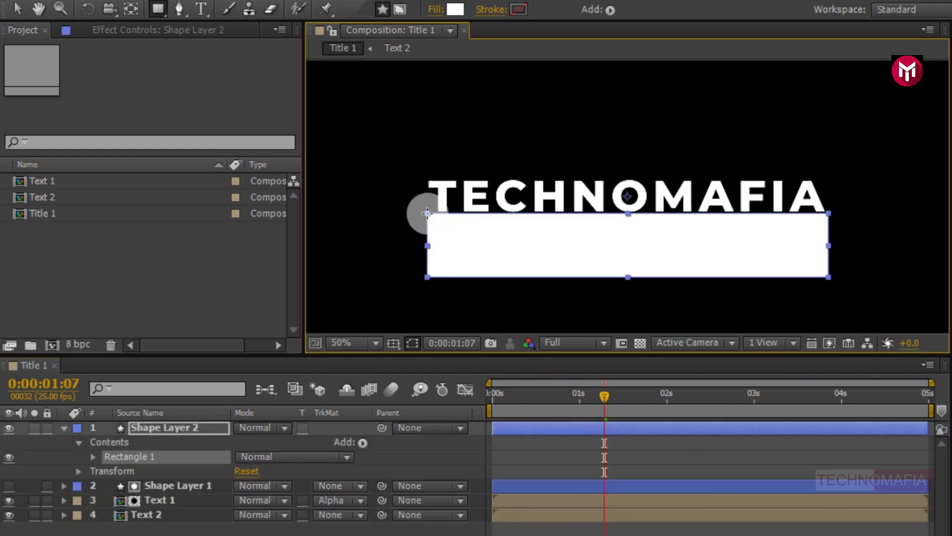
{"action": "left_click", "coordinate": [63, 428]}
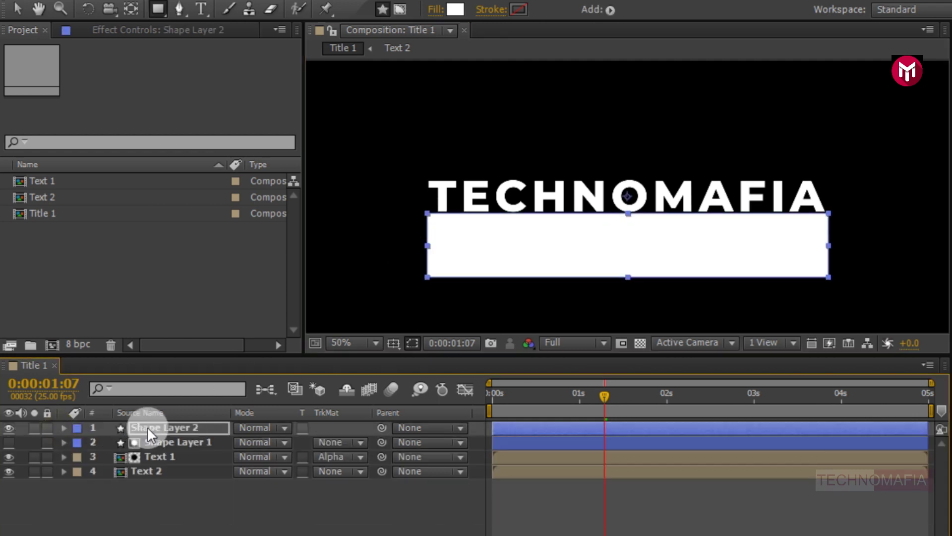
{"action": "left_click_drag", "start_coordinate": [149, 430], "coordinate": [157, 463]}
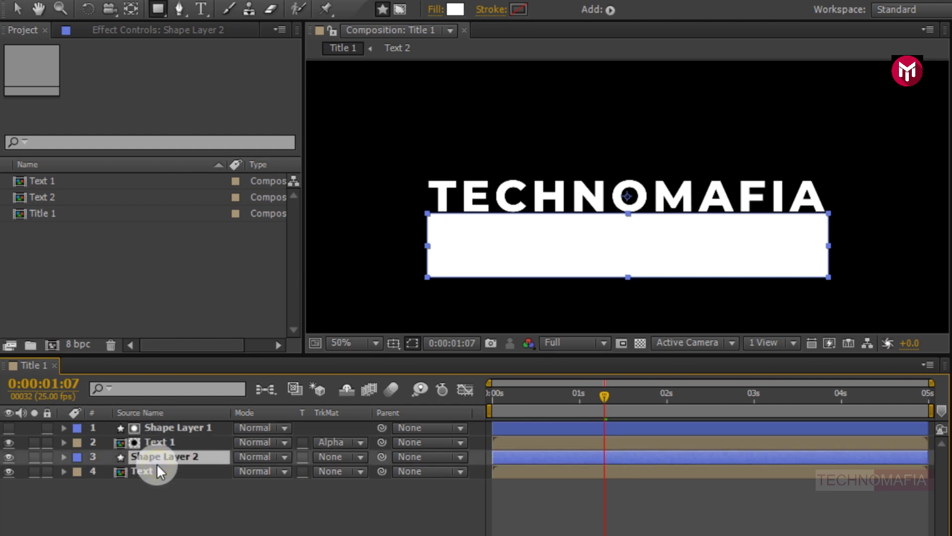
{"action": "left_click", "coordinate": [159, 473]}
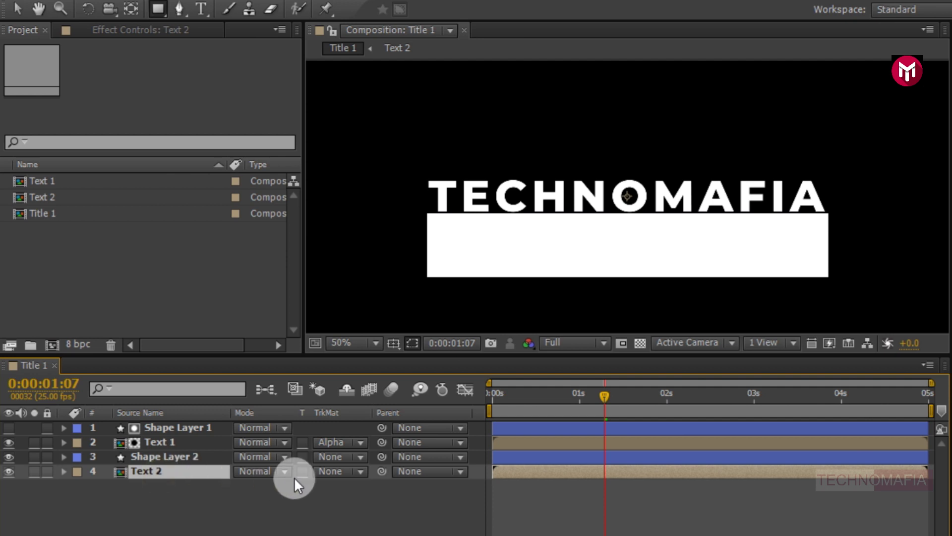
{"action": "left_click", "coordinate": [331, 471]}
{"action": "left_click", "coordinate": [348, 398]}
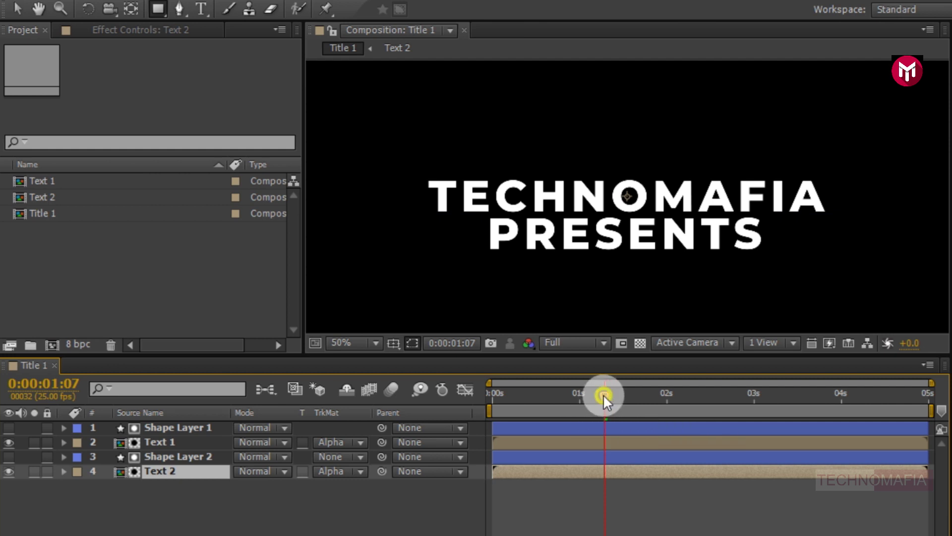
{"action": "left_click_drag", "start_coordinate": [604, 393], "coordinate": [486, 406]}
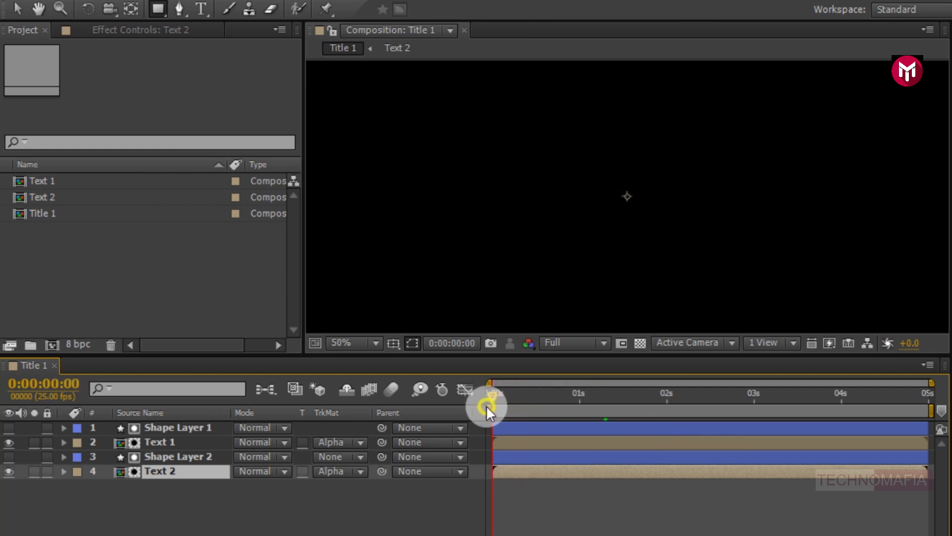
{"action": "key", "text": "KP_0"}
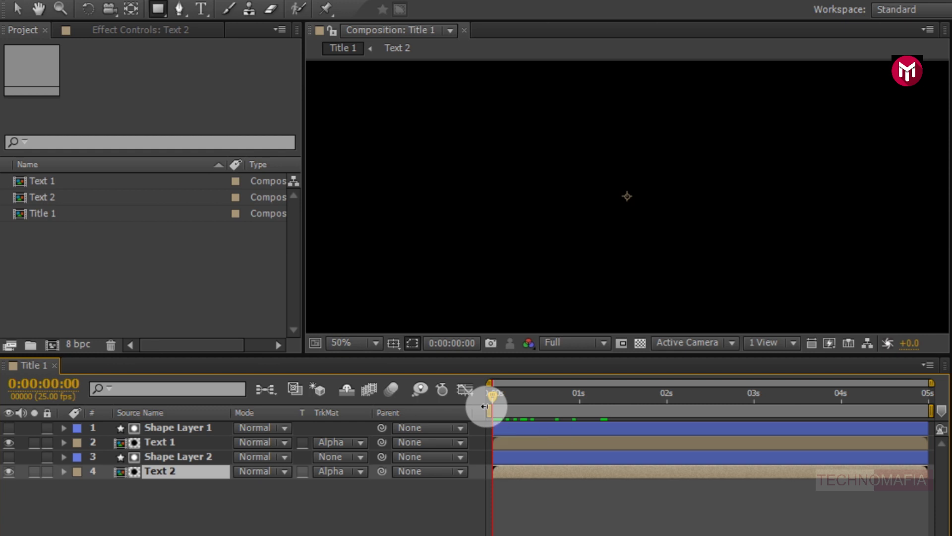